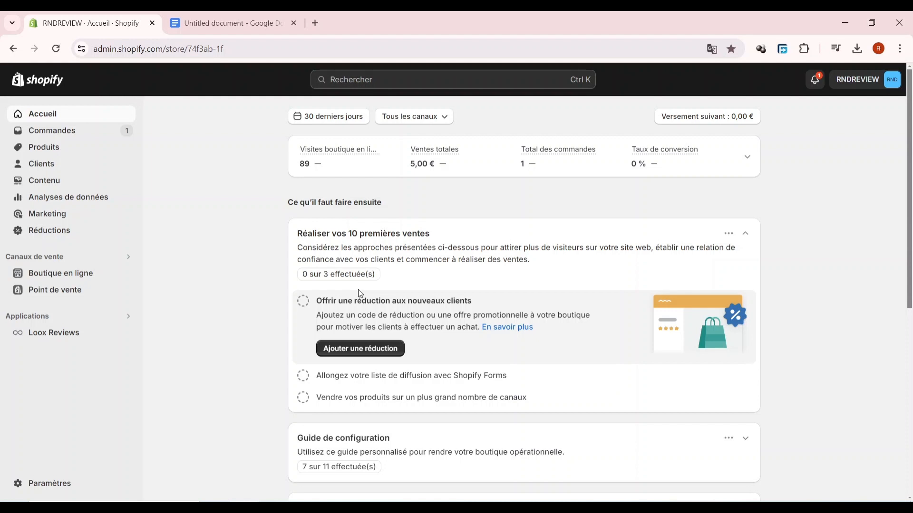
# - Open the online store's current Dawn theme in the theme editor
pyautogui.click(72, 276)
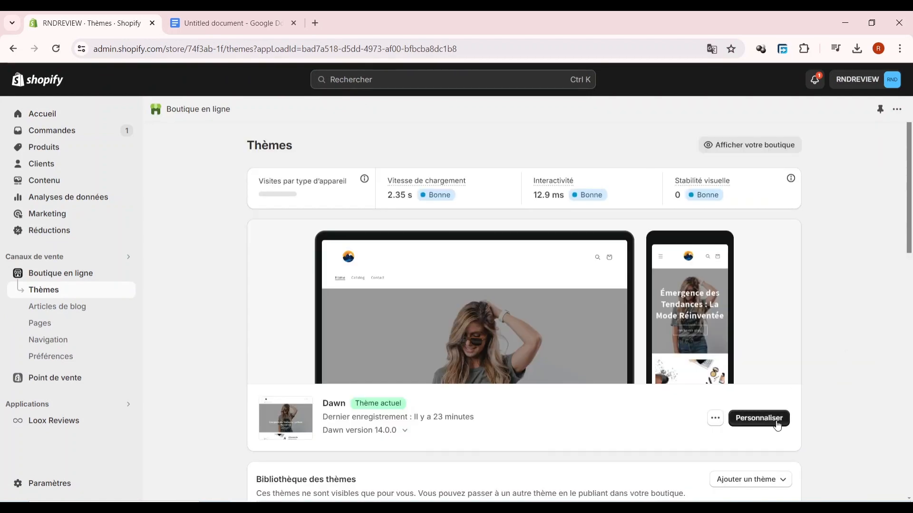
pyautogui.click(777, 423)
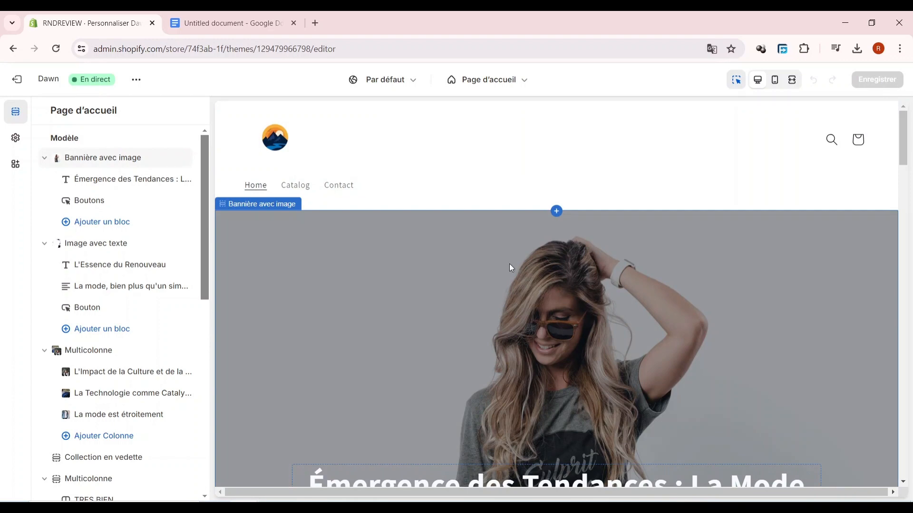
# - Look through the home page preview from the image banner down to the featured products and back up
pyautogui.scroll(-10, 515, 291)
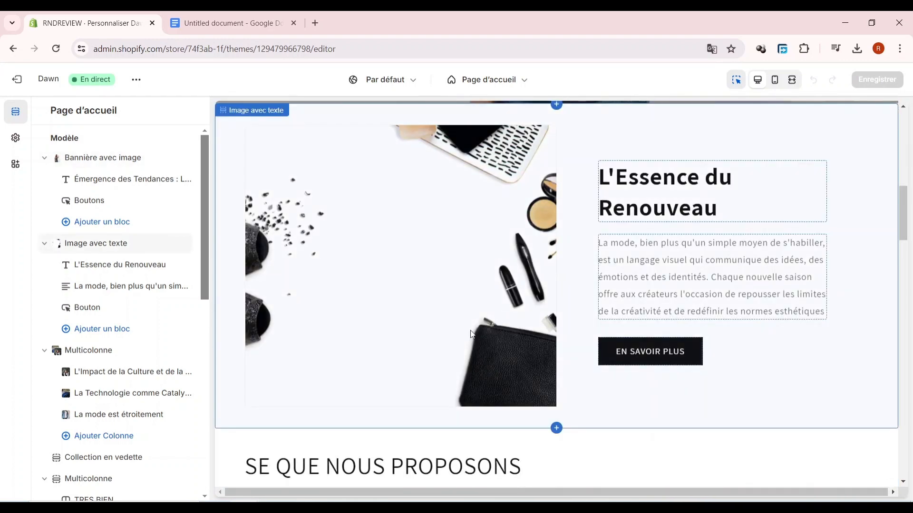
pyautogui.scroll(-6, 471, 334)
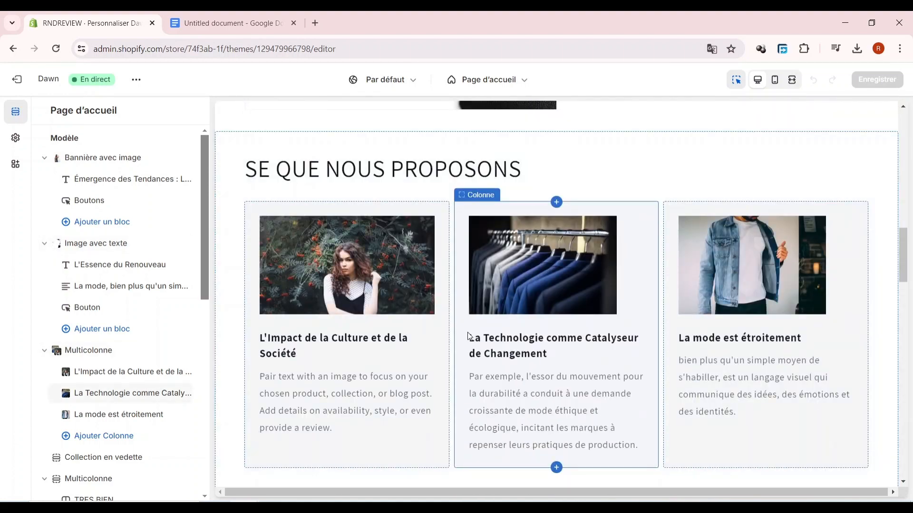
pyautogui.scroll(-5, 468, 336)
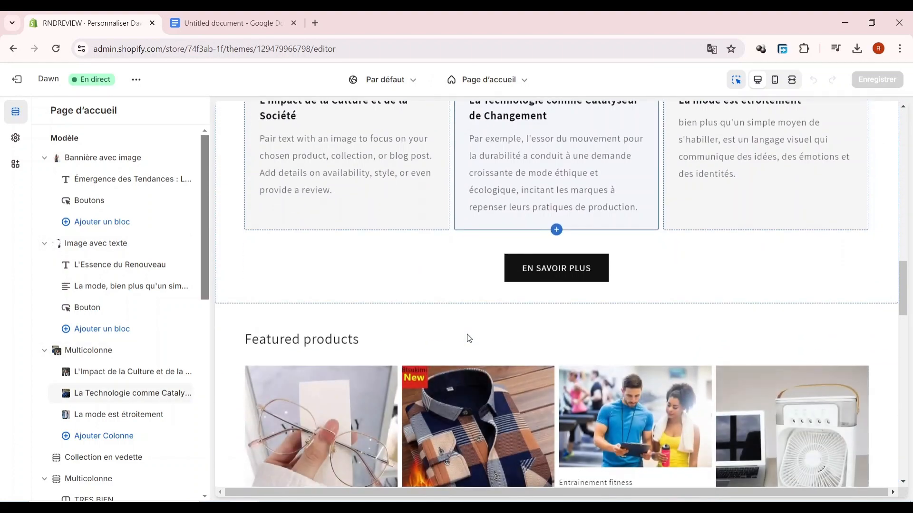
pyautogui.scroll(-7, 468, 337)
pyautogui.scroll(12, 468, 337)
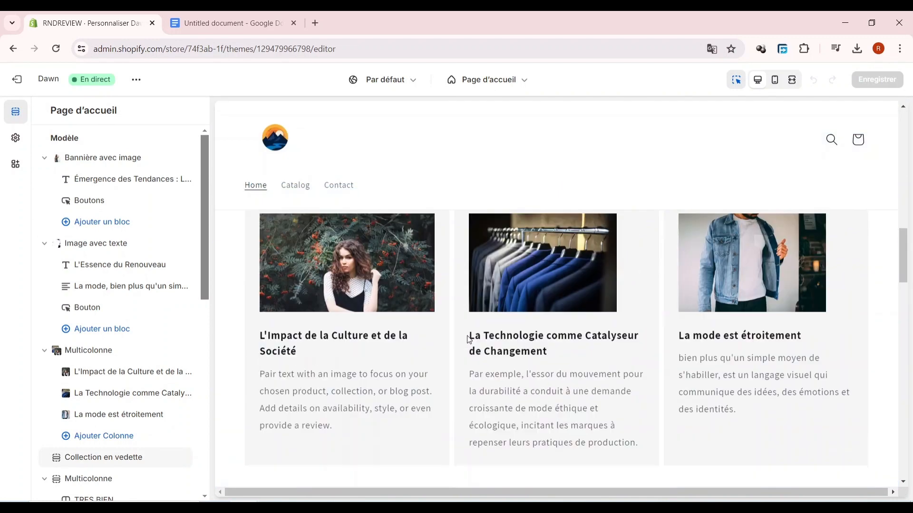
pyautogui.scroll(10, 467, 337)
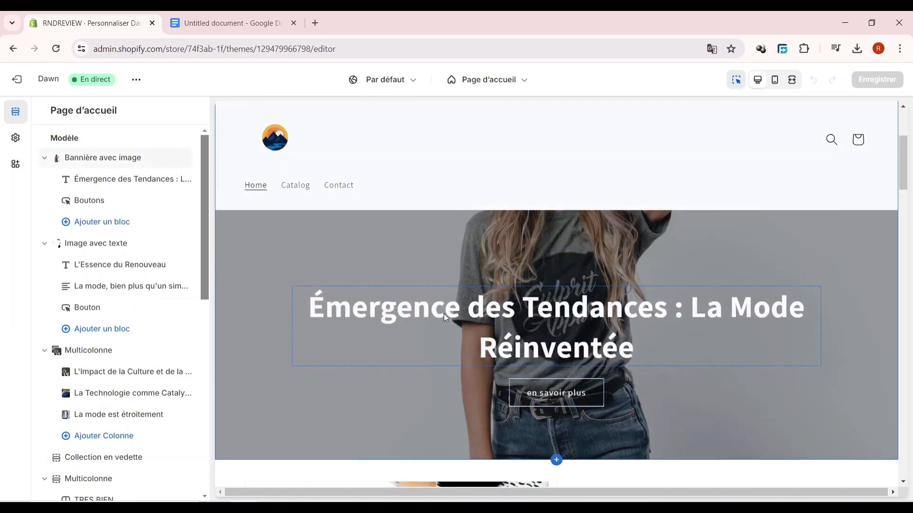
pyautogui.scroll(3, 444, 316)
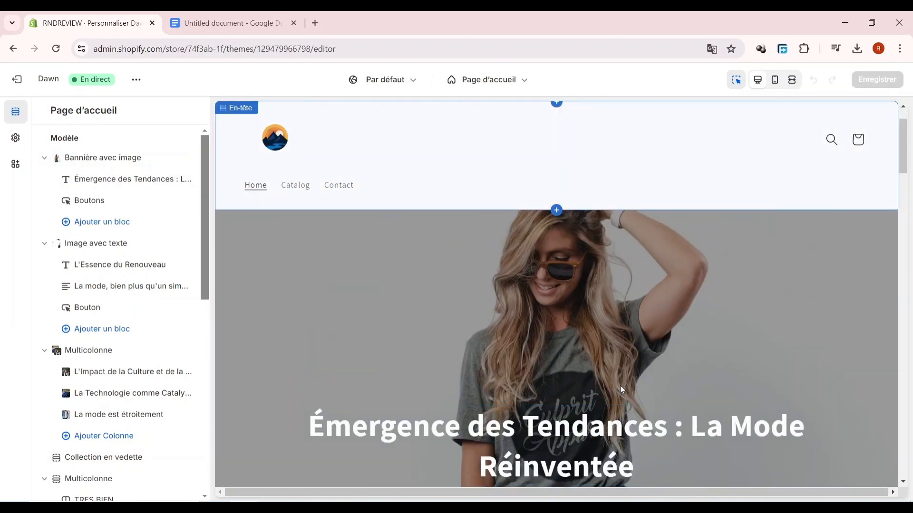
pyautogui.scroll(-3, 613, 388)
pyautogui.scroll(2, 547, 381)
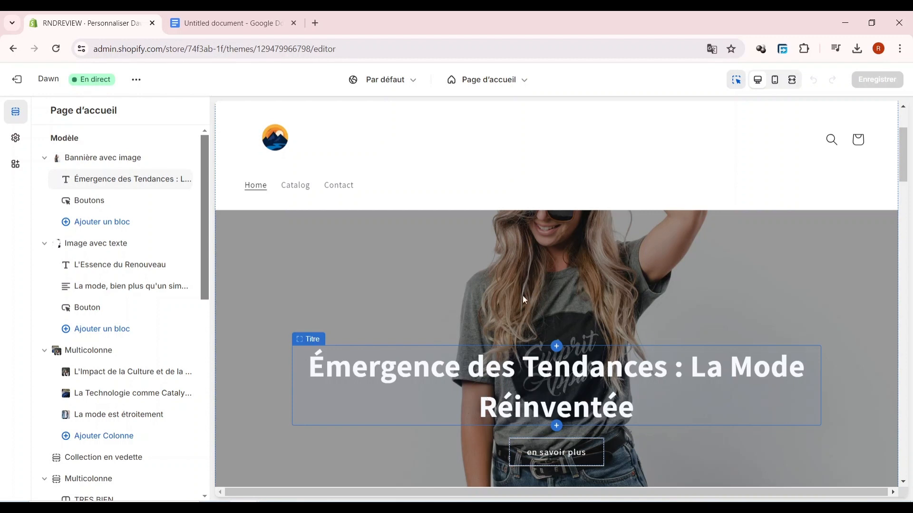
# - Examine the banner heading and the "L'Essence du Renouveau" image with text section in the preview
pyautogui.scroll(-1, 513, 389)
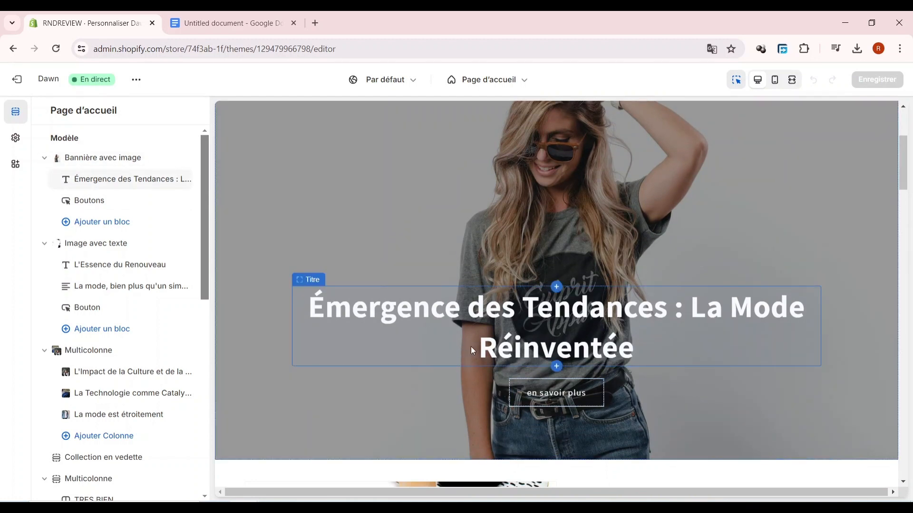
pyautogui.scroll(-5, 485, 334)
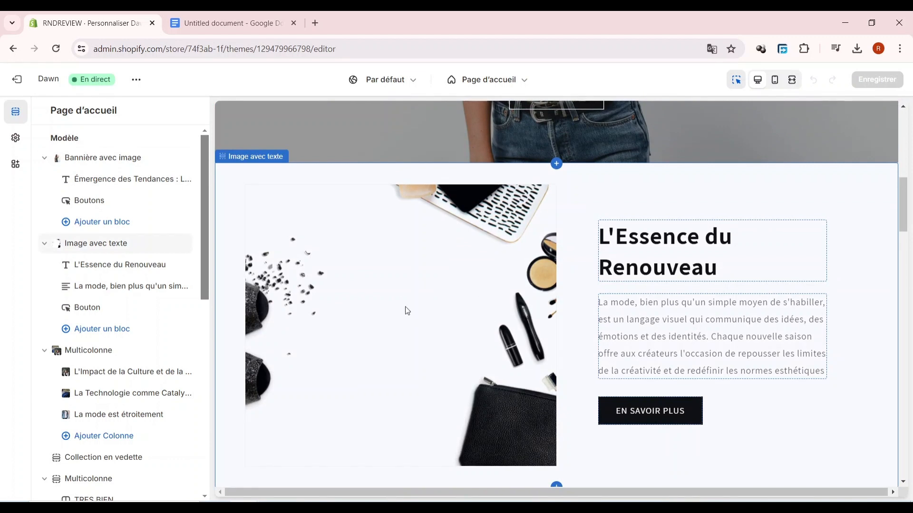
pyautogui.scroll(-5, 406, 312)
pyautogui.scroll(1, 438, 290)
pyautogui.scroll(3, 438, 287)
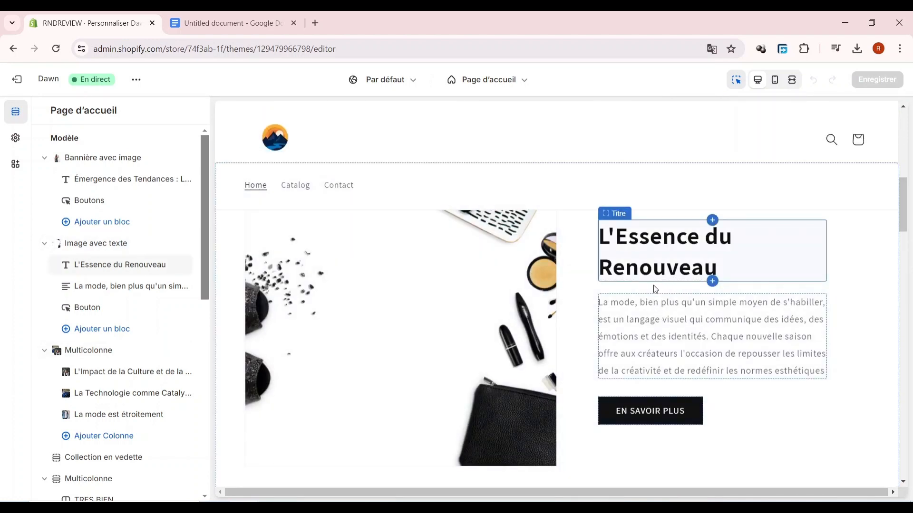
pyautogui.scroll(-5, 670, 326)
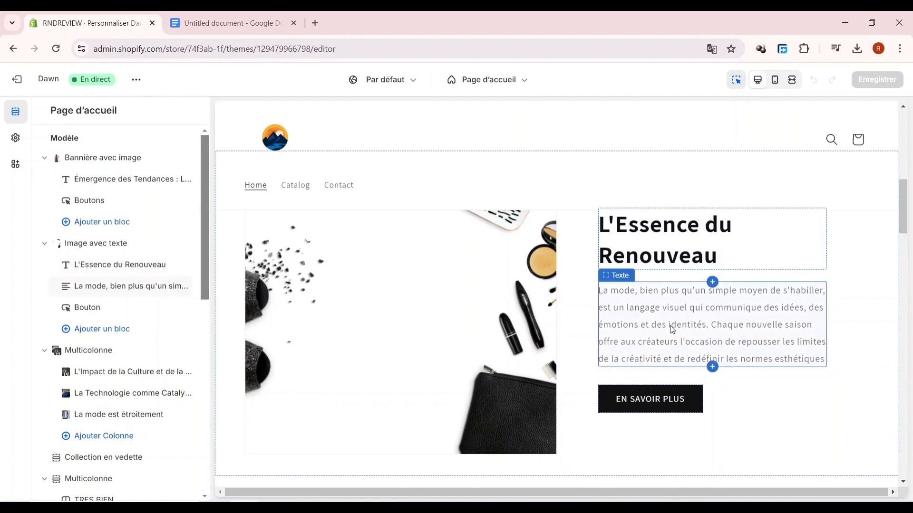
pyautogui.scroll(-2, 335, 355)
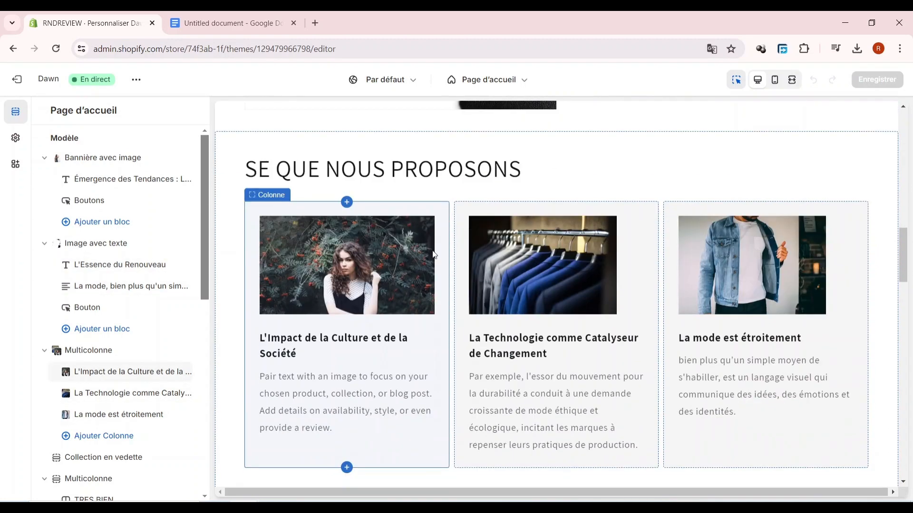
# - Open the settings of the "SE QUE NOUS PROPOSONS" multicolumn section and review the featured products, AVIS and FAQs sections below it
pyautogui.click(598, 162)
pyautogui.scroll(-2, 555, 261)
pyautogui.scroll(-4, 495, 311)
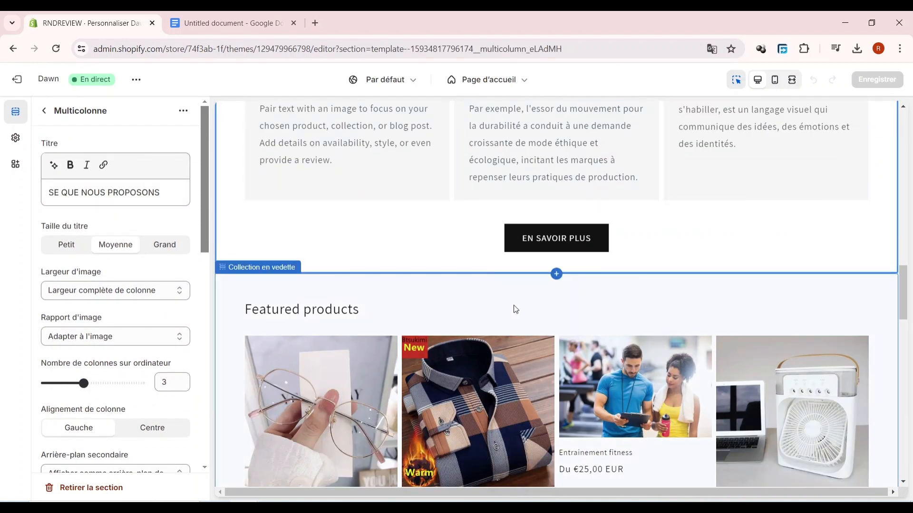
pyautogui.scroll(-4, 494, 304)
pyautogui.scroll(-10, 560, 316)
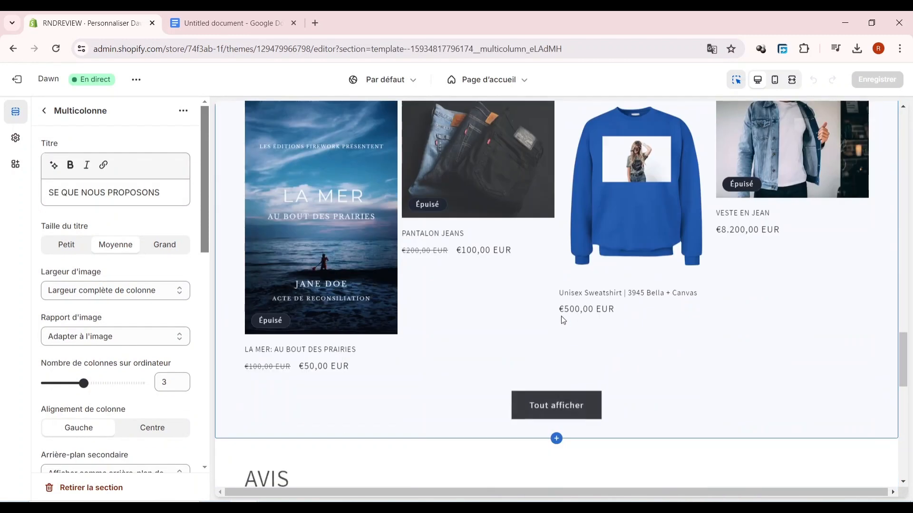
pyautogui.scroll(-4, 468, 328)
pyautogui.scroll(-6, 469, 328)
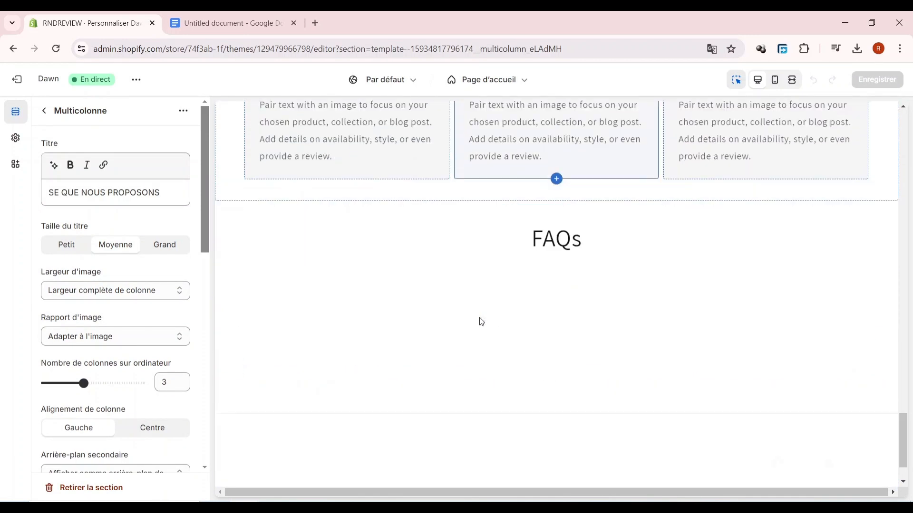
pyautogui.scroll(20, 478, 290)
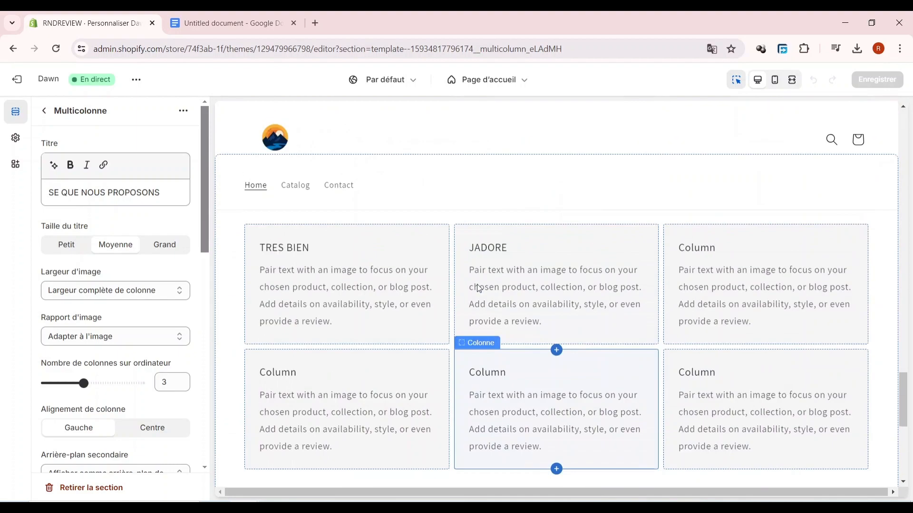
pyautogui.scroll(2, 477, 288)
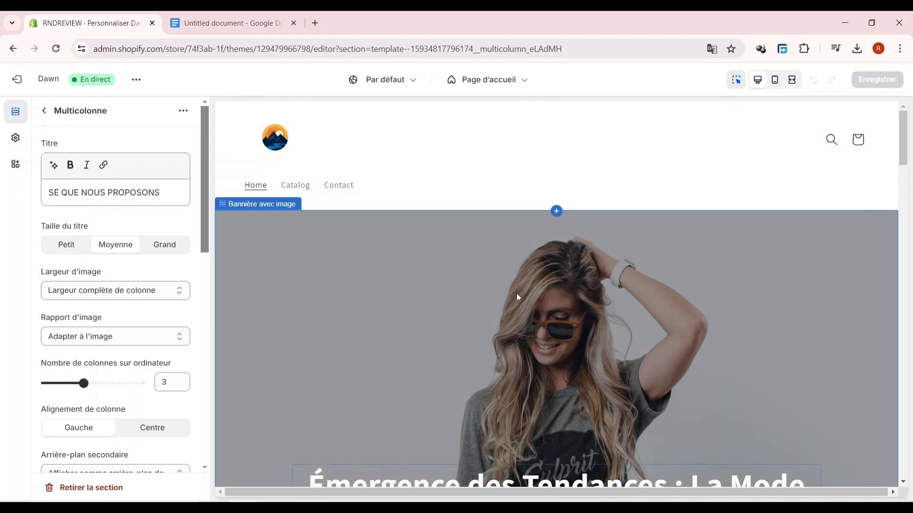
# - Review the preview between the image banner and the multicolumn section, and return to the home page's section list
pyautogui.scroll(-12, 438, 297)
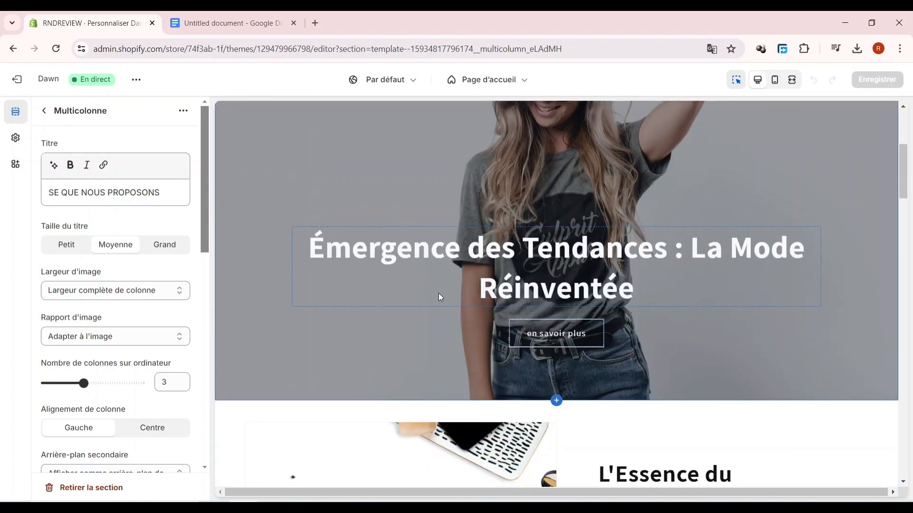
pyautogui.scroll(-3, 407, 292)
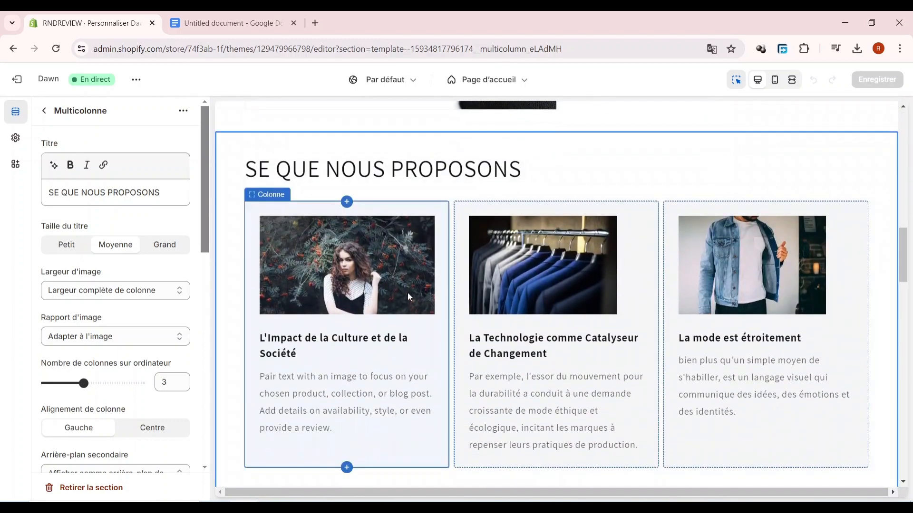
pyautogui.scroll(9, 500, 298)
pyautogui.scroll(5, 500, 298)
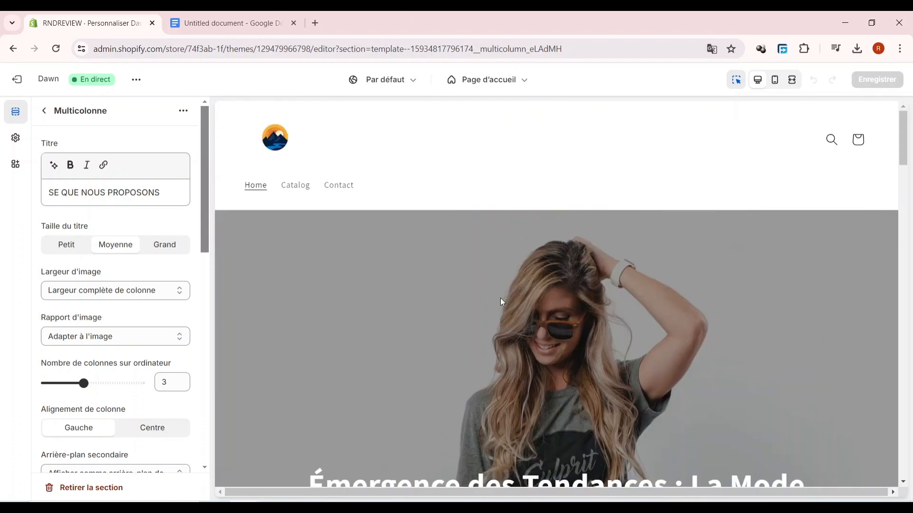
pyautogui.scroll(-4, 597, 254)
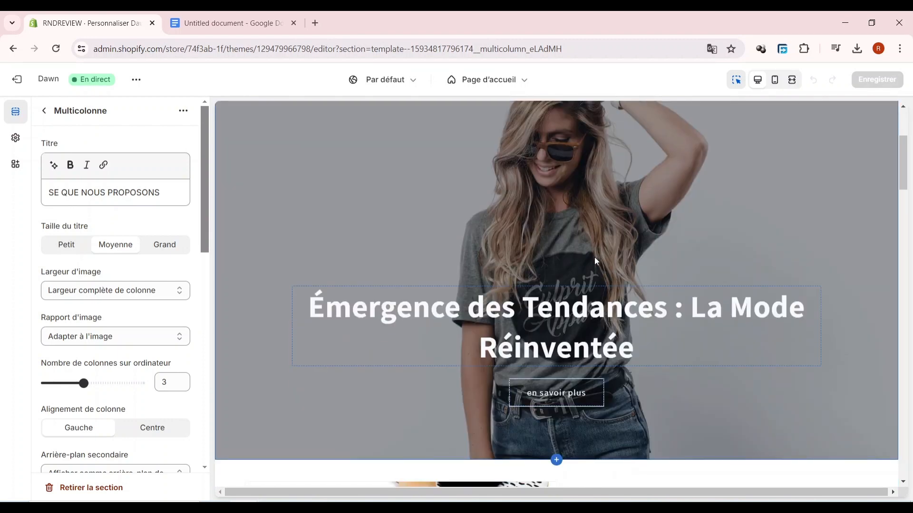
pyautogui.scroll(4, 594, 259)
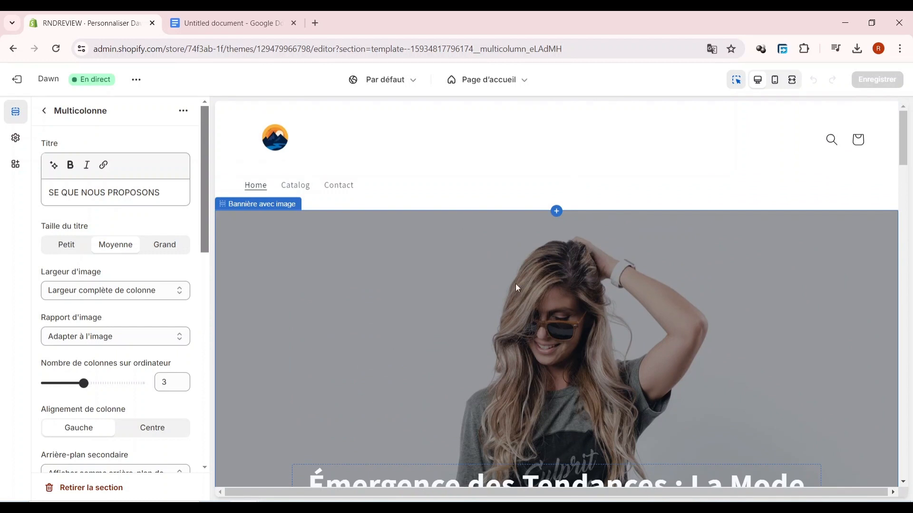
pyautogui.click(46, 111)
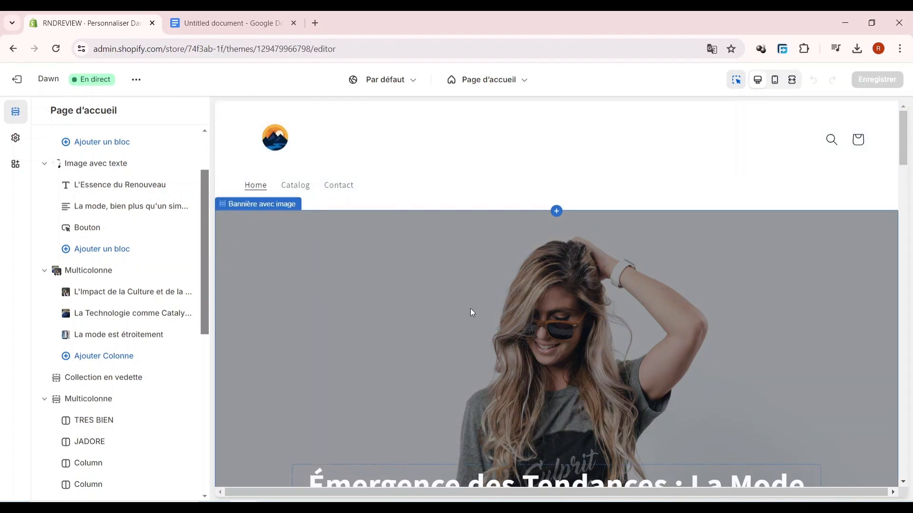
# - Look over the home page layout from the image banner to the start of the featured collection
pyautogui.scroll(-5, 481, 354)
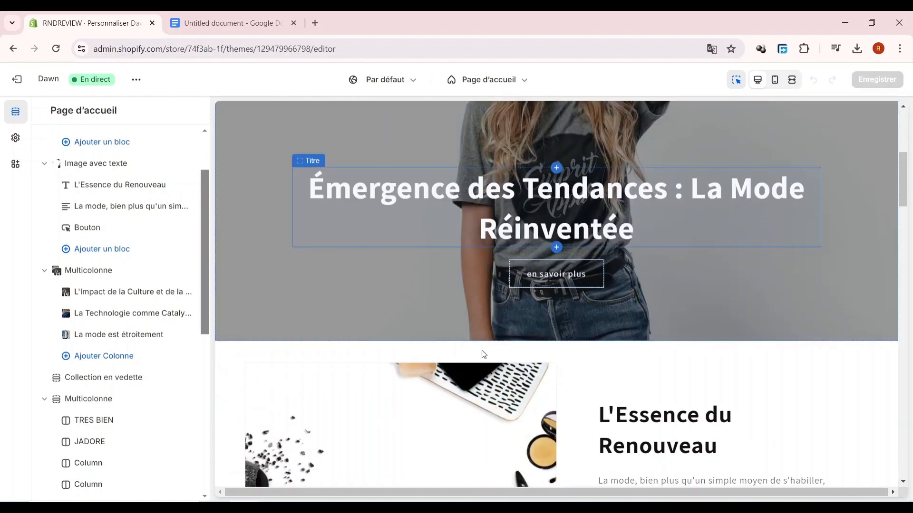
pyautogui.scroll(5, 601, 412)
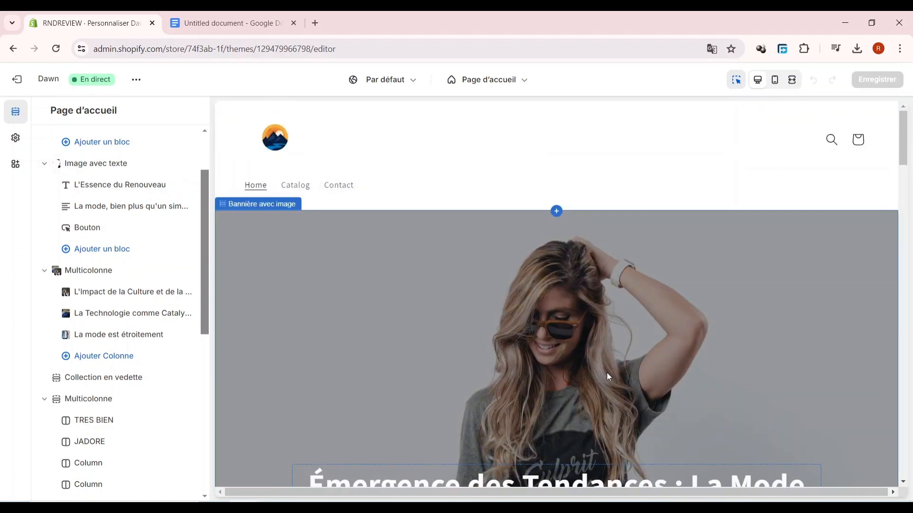
pyautogui.scroll(-5, 607, 373)
pyautogui.scroll(-10, 607, 386)
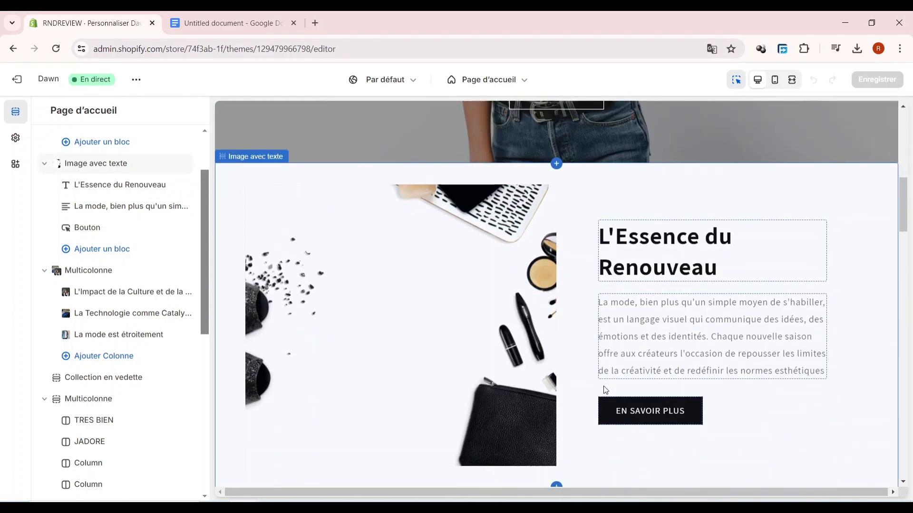
pyautogui.scroll(-5, 602, 385)
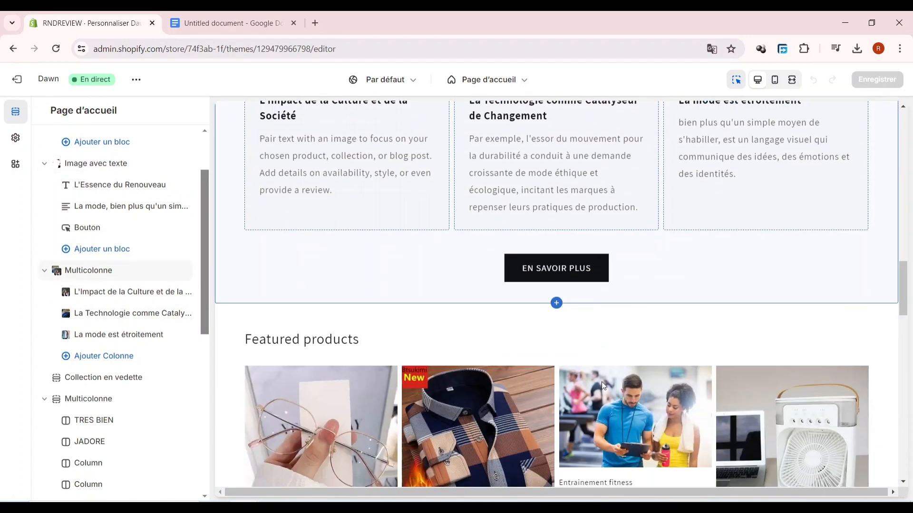
pyautogui.scroll(-4, 451, 308)
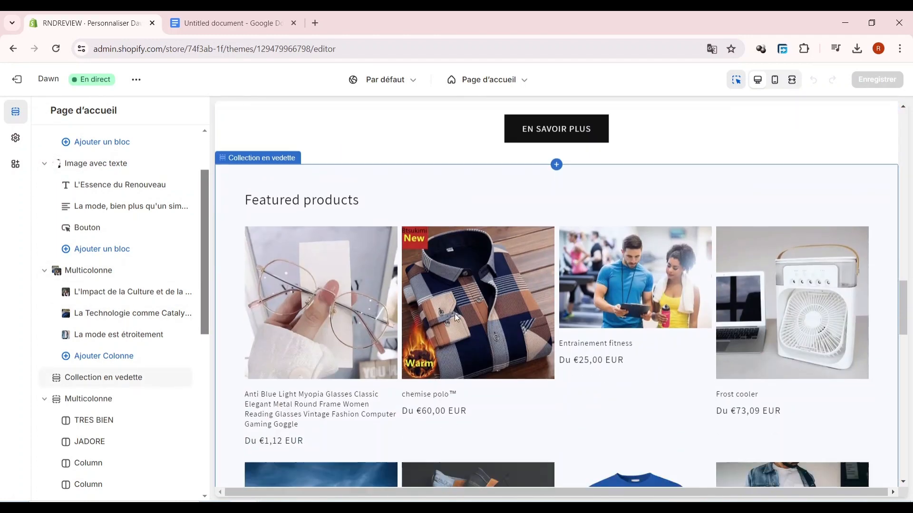
# - Examine the products and prices in the Featured products collection, down to its "Tout afficher" button
pyautogui.scroll(3, 420, 322)
pyautogui.scroll(-1, 420, 328)
pyautogui.scroll(-6, 419, 324)
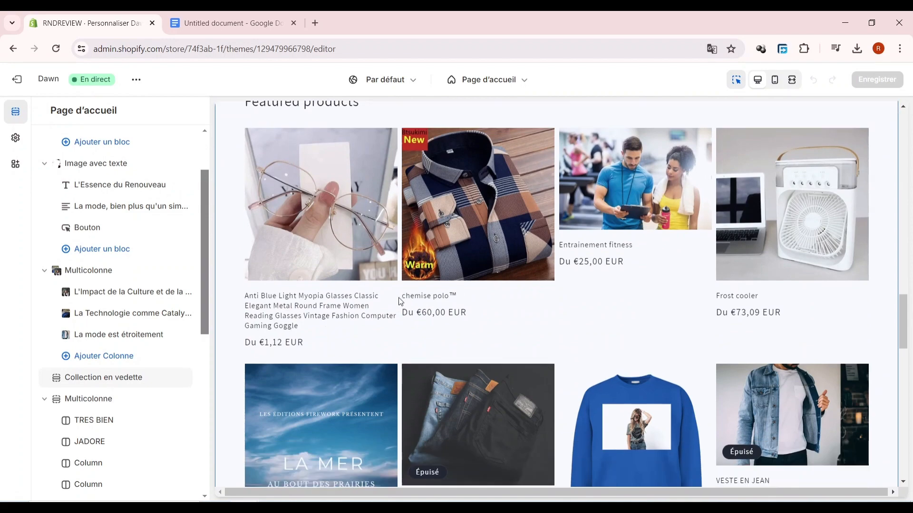
pyautogui.scroll(4, 470, 291)
pyautogui.scroll(5, 481, 291)
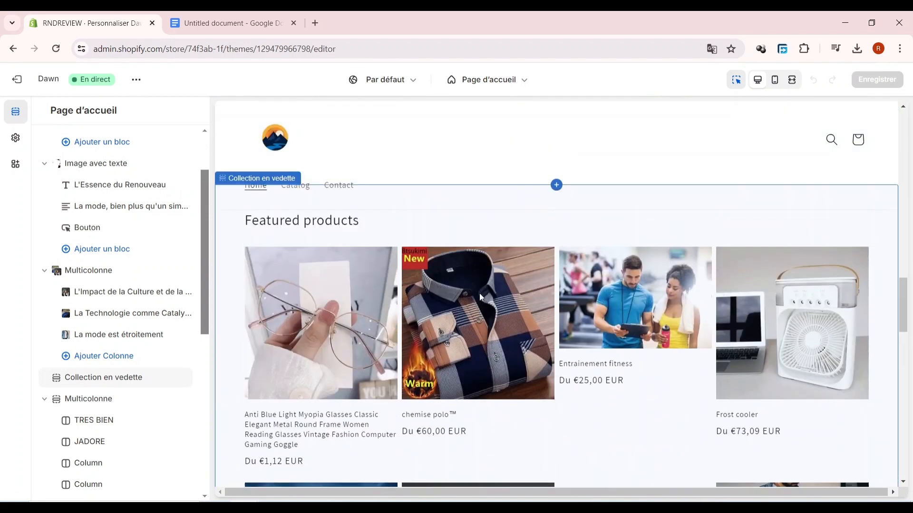
pyautogui.scroll(-2, 499, 298)
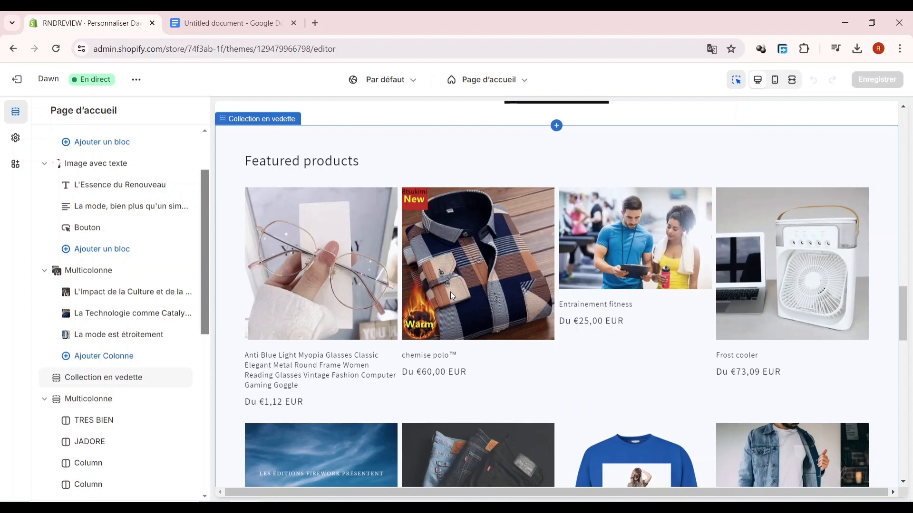
pyautogui.scroll(-8, 459, 292)
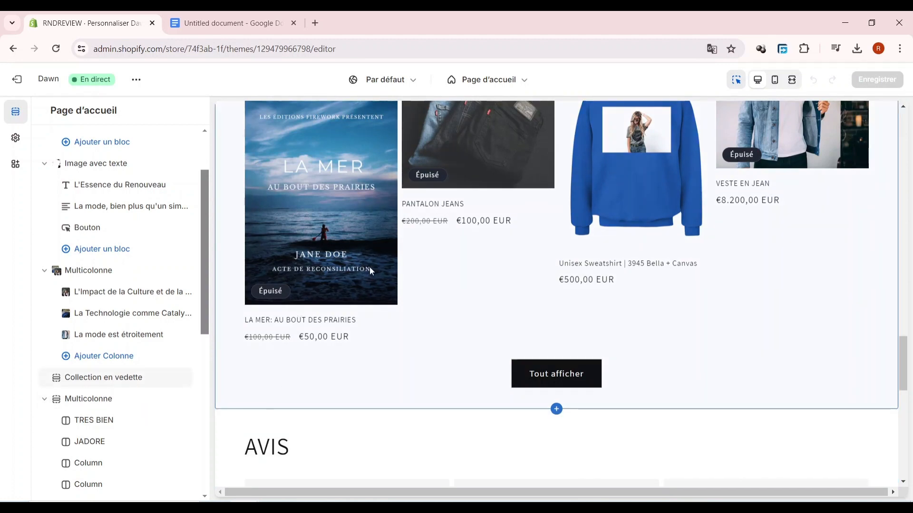
pyautogui.scroll(6, 354, 217)
pyautogui.scroll(-2, 327, 330)
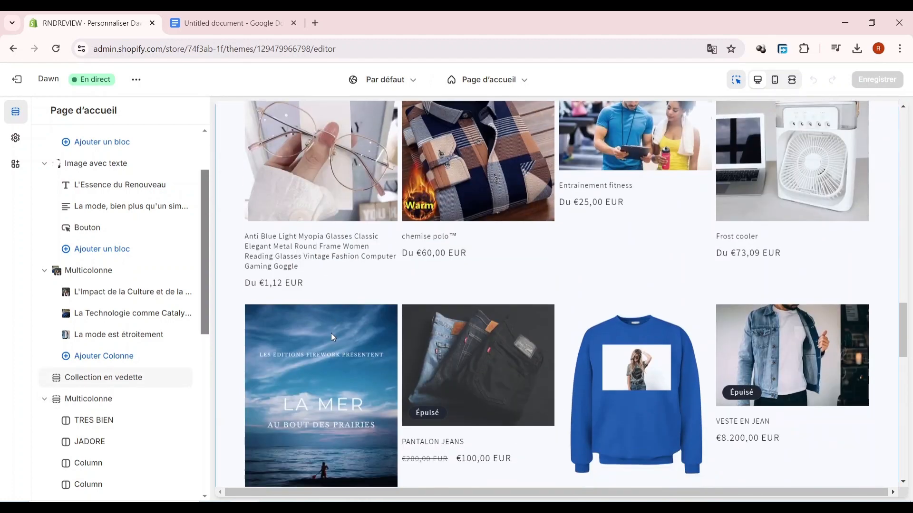
# - Look over the multicolumn section and the Featured products collection, and open the chemise polo™ product page
pyautogui.scroll(1, 364, 311)
pyautogui.scroll(8, 399, 309)
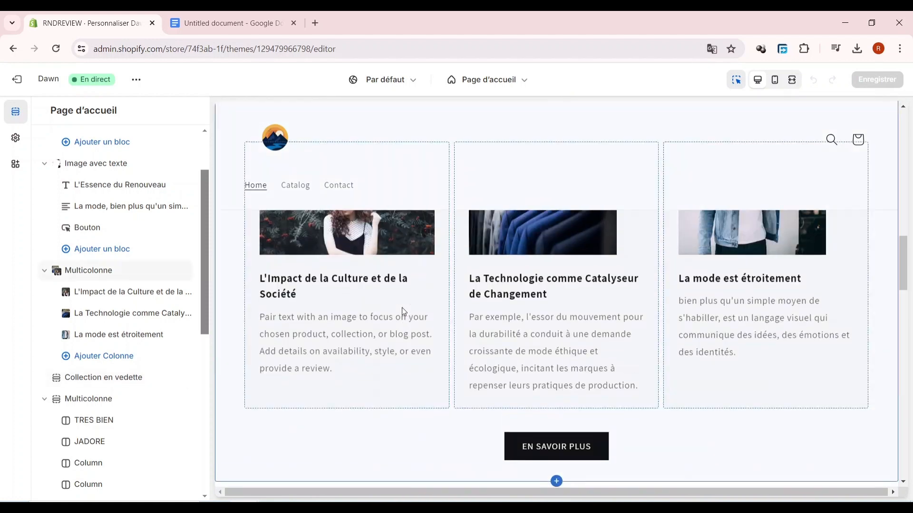
pyautogui.scroll(-6, 401, 307)
pyautogui.scroll(4, 622, 265)
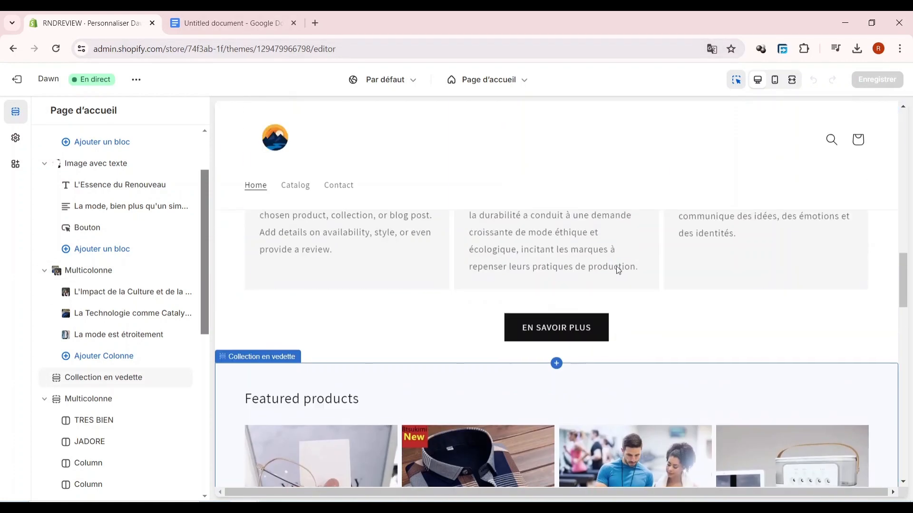
pyautogui.scroll(10, 622, 297)
pyautogui.scroll(-10, 622, 298)
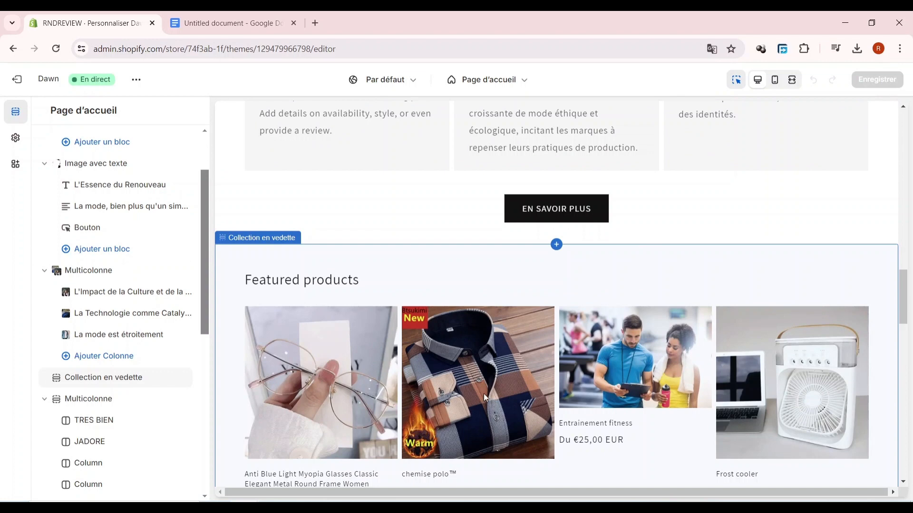
pyautogui.scroll(-3, 468, 385)
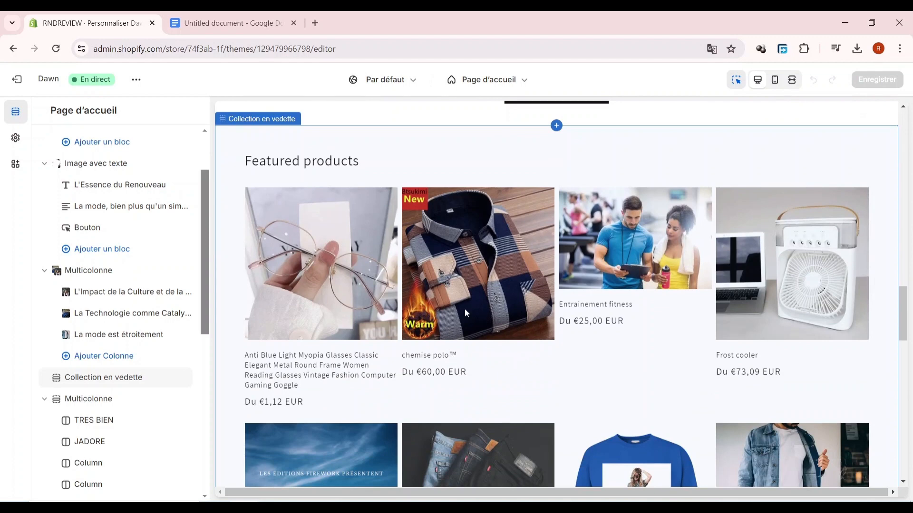
pyautogui.click(468, 273)
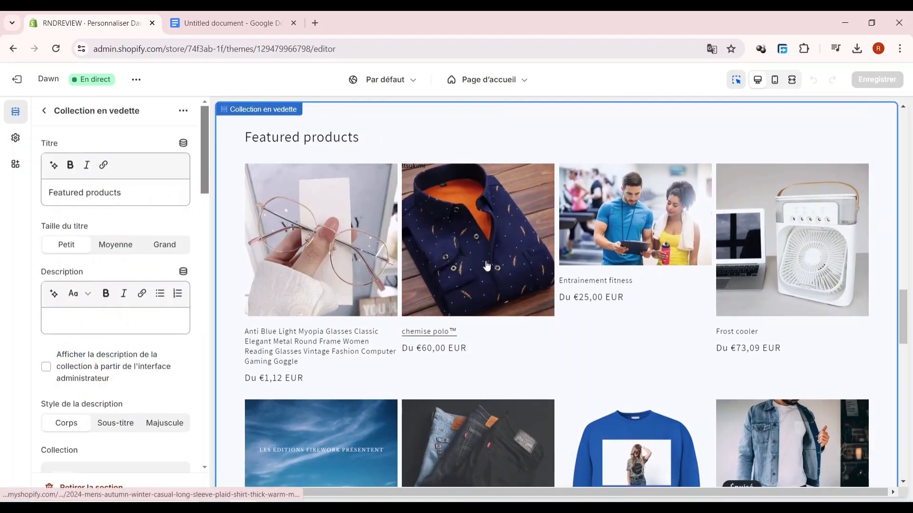
pyautogui.click(461, 280)
# - Examine the chemise polo™ page's photos, variant selectors, purchase buttons and description, down to the Produits associés section and footer
pyautogui.scroll(-2, 544, 338)
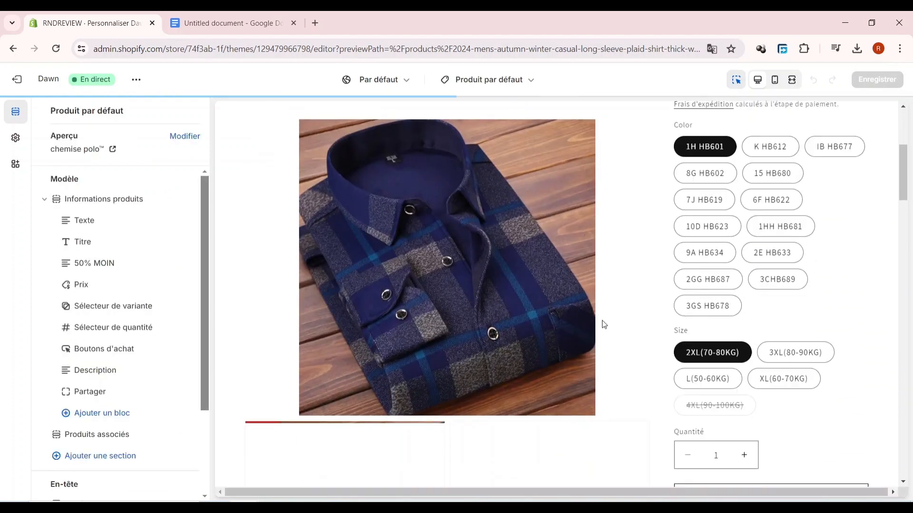
pyautogui.scroll(-10, 600, 331)
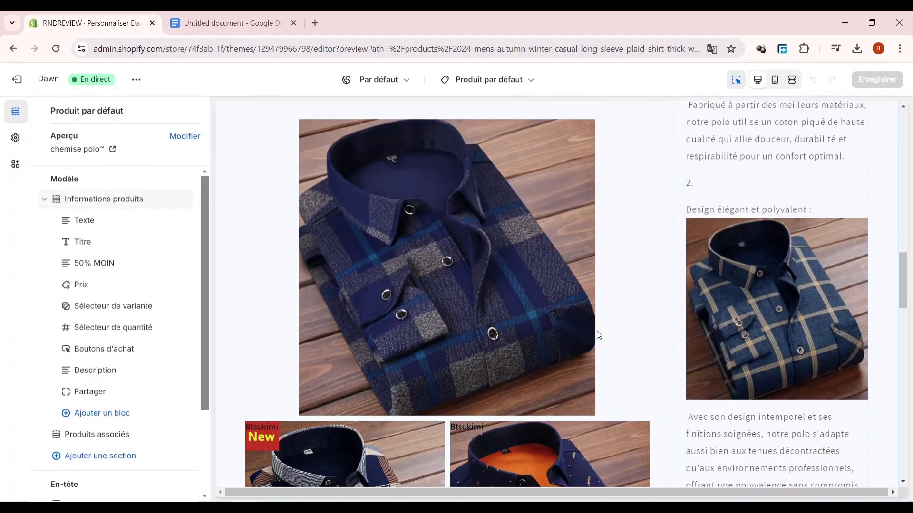
pyautogui.scroll(6, 588, 321)
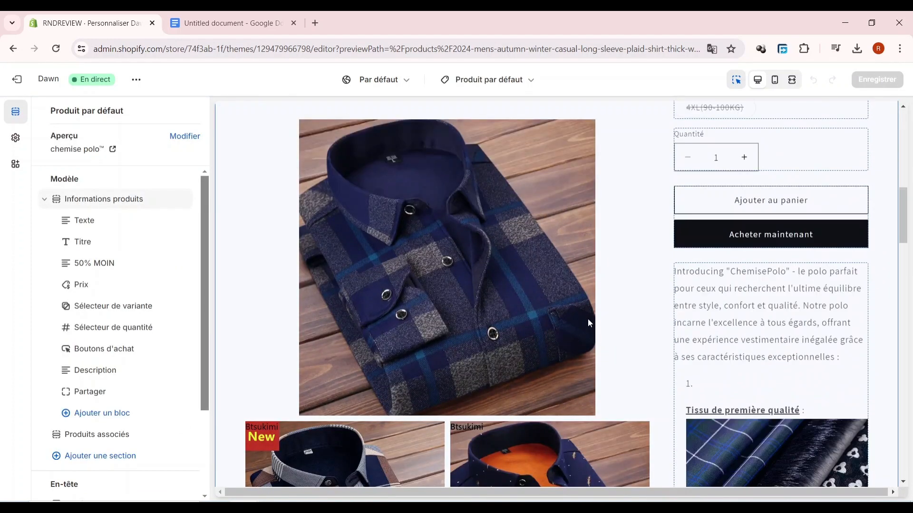
pyautogui.scroll(-15, 588, 321)
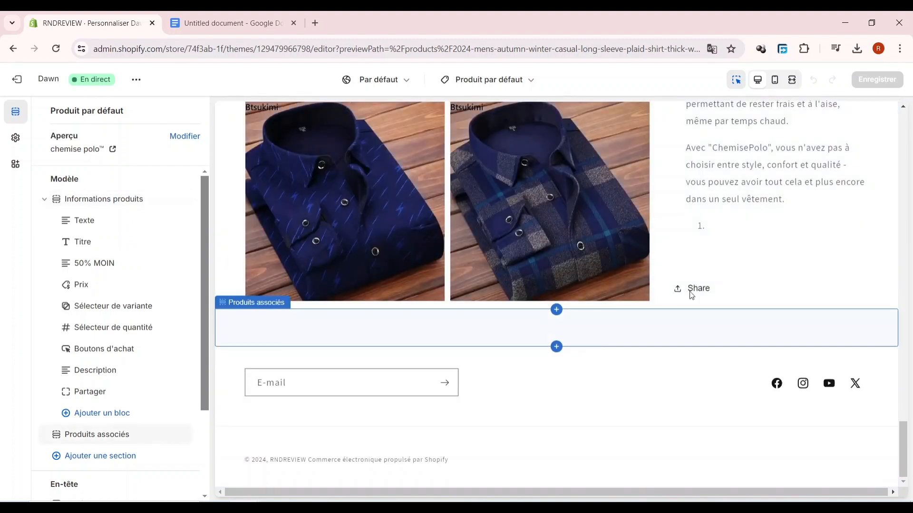
pyautogui.scroll(10, 711, 283)
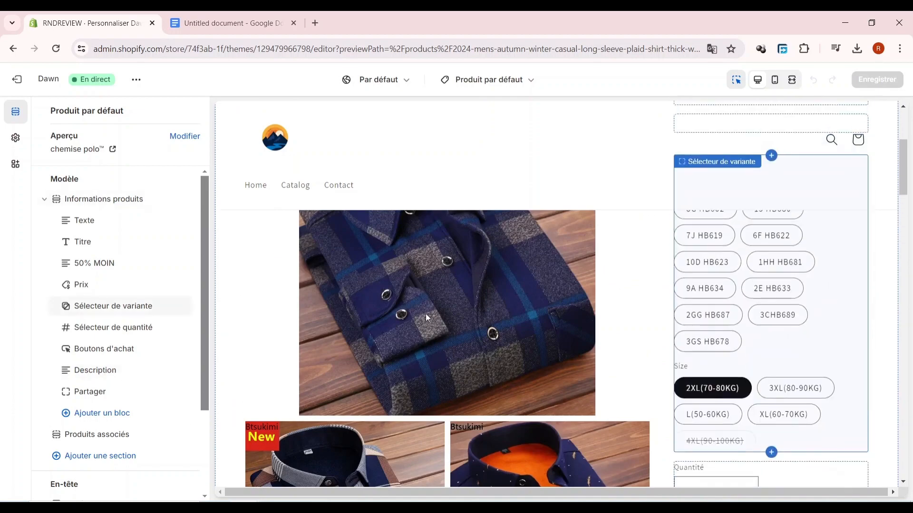
pyautogui.scroll(-6, 426, 314)
pyautogui.scroll(-8, 791, 259)
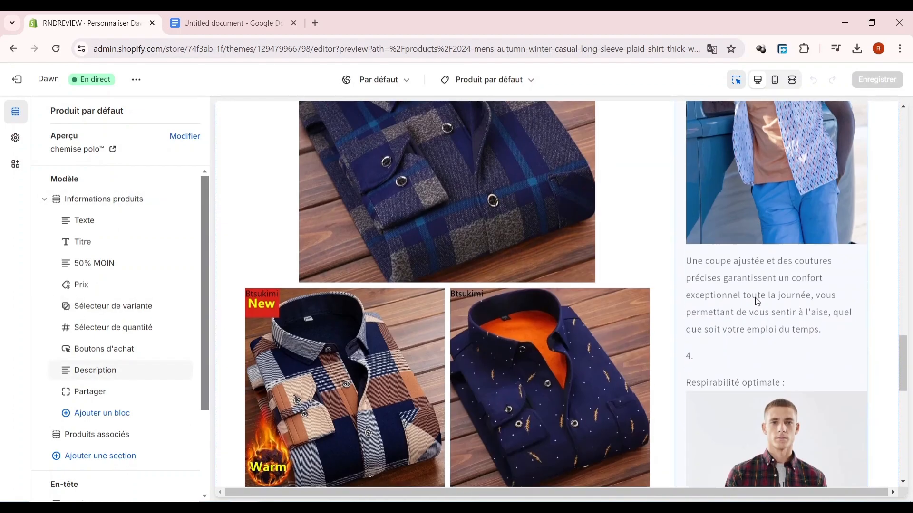
pyautogui.scroll(10, 773, 289)
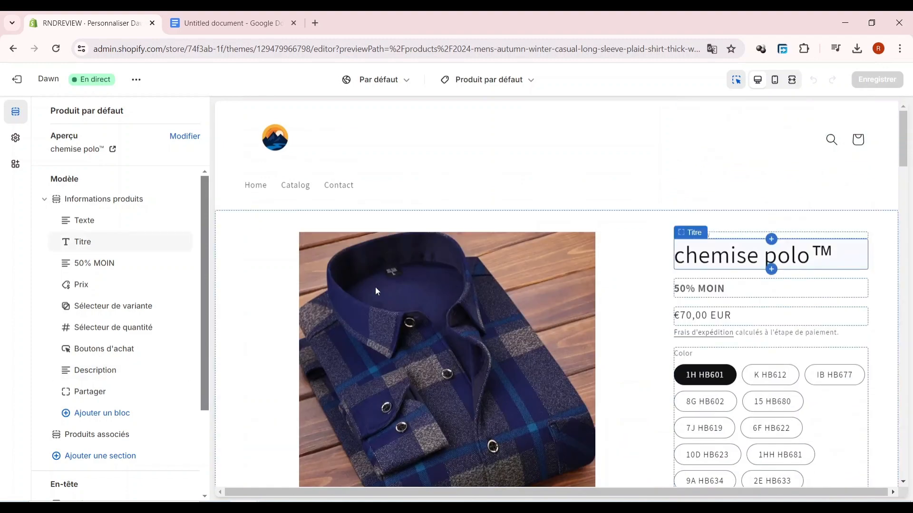
pyautogui.scroll(-15, 527, 303)
pyautogui.scroll(-10, 543, 296)
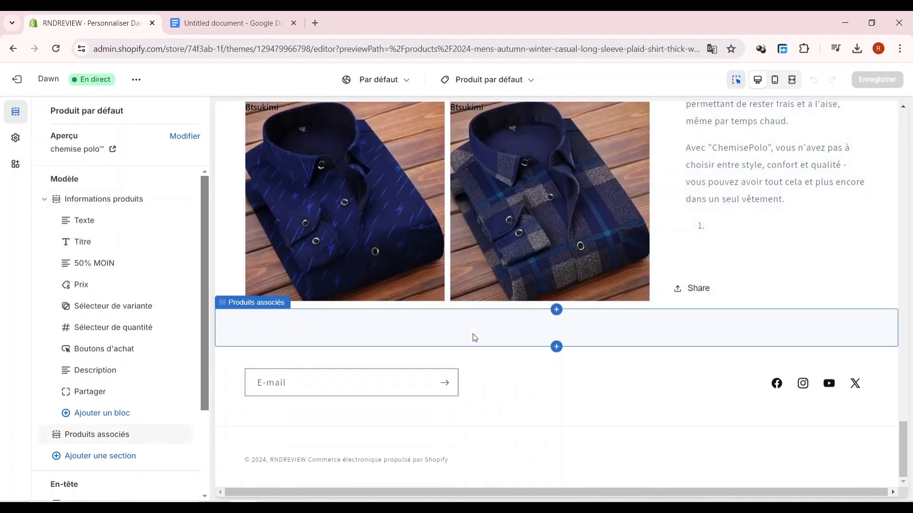
# - Remove the Produits associés section from the default product template
pyautogui.click(474, 336)
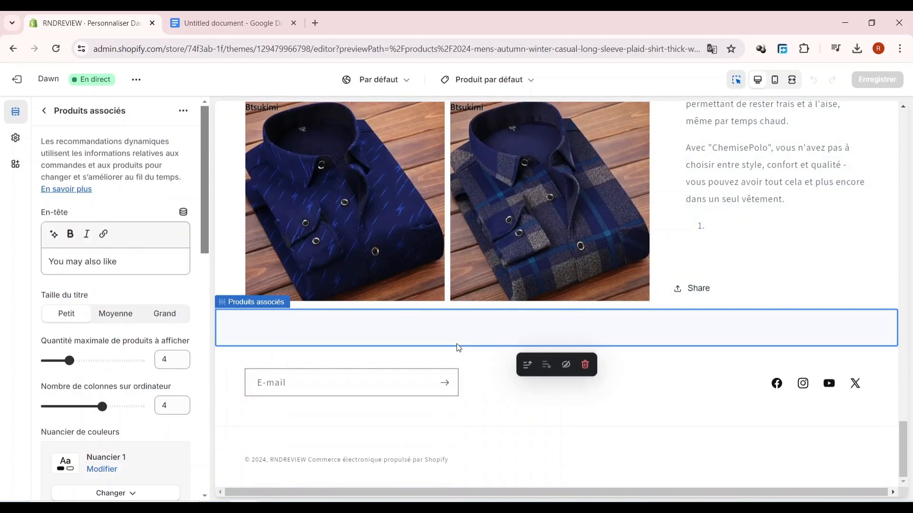
pyautogui.click(585, 365)
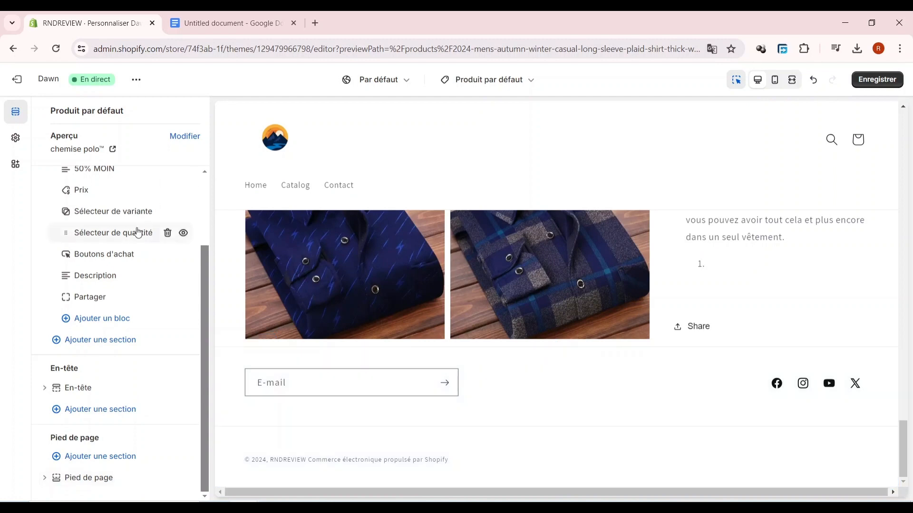
# - Leave the theme editor without saving the changes, and open the Loox Reviews app to look over its home page
pyautogui.click(20, 86)
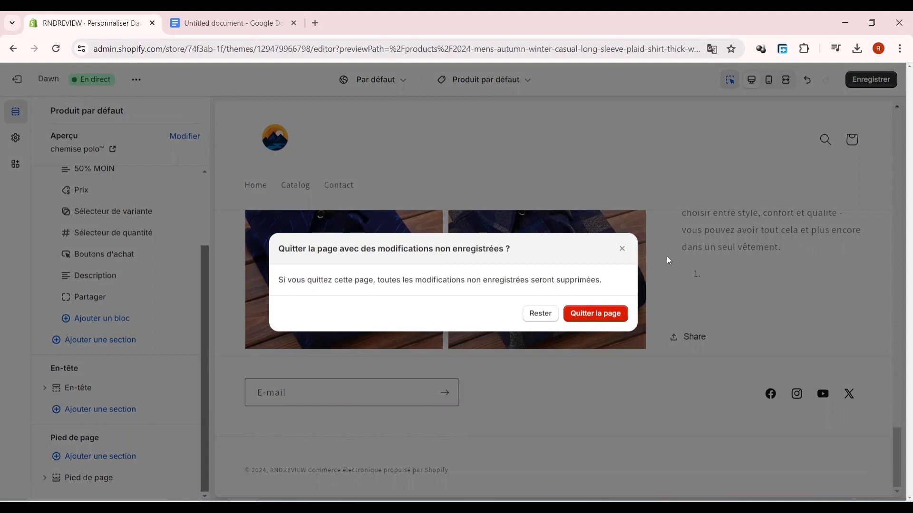
pyautogui.click(603, 312)
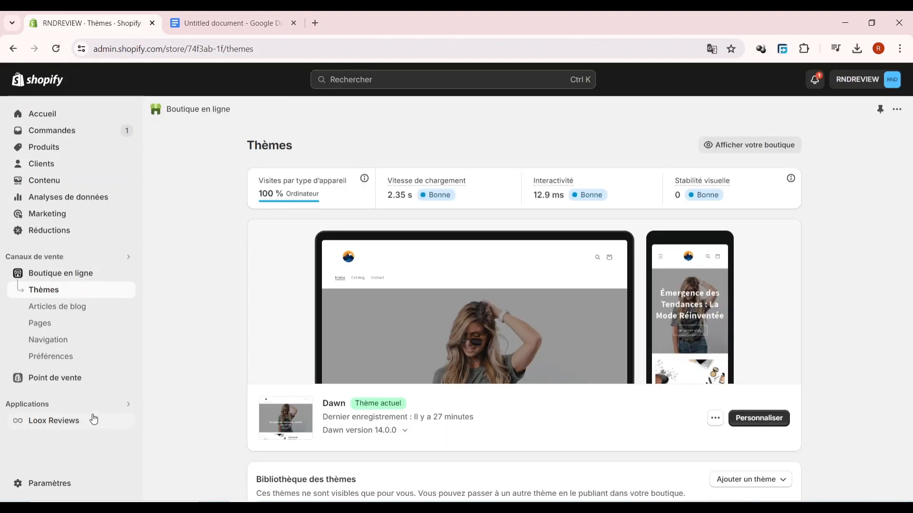
pyautogui.click(78, 421)
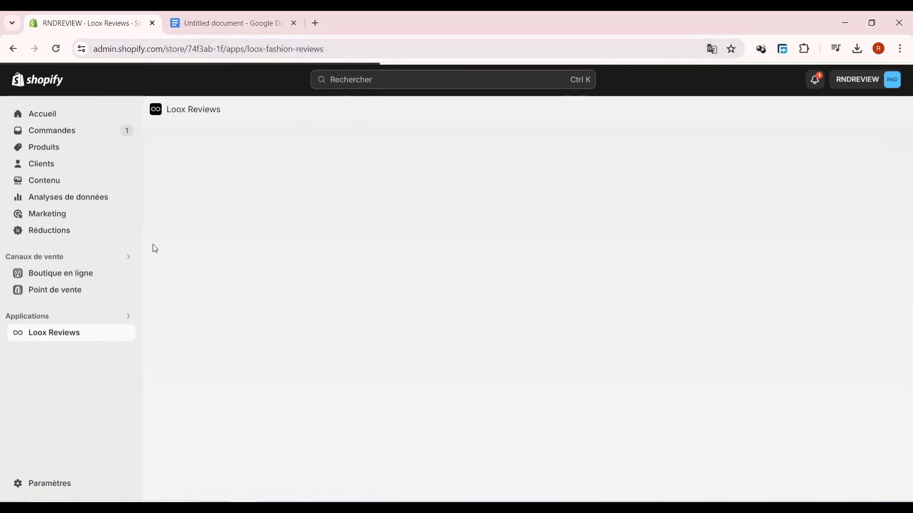
pyautogui.scroll(-10, 377, 338)
pyautogui.scroll(9, 377, 338)
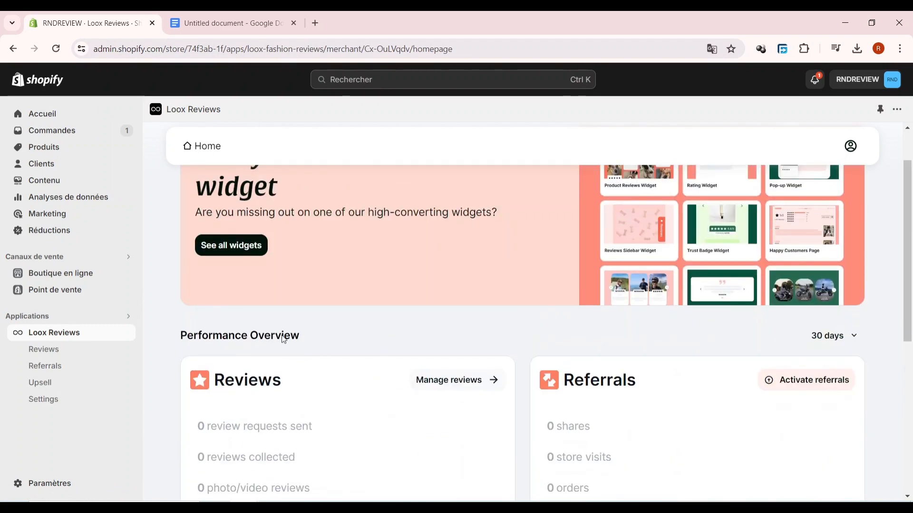
# - Open the store's Applications et canaux de vente settings and go to the Shopify App Store
pyautogui.click(50, 483)
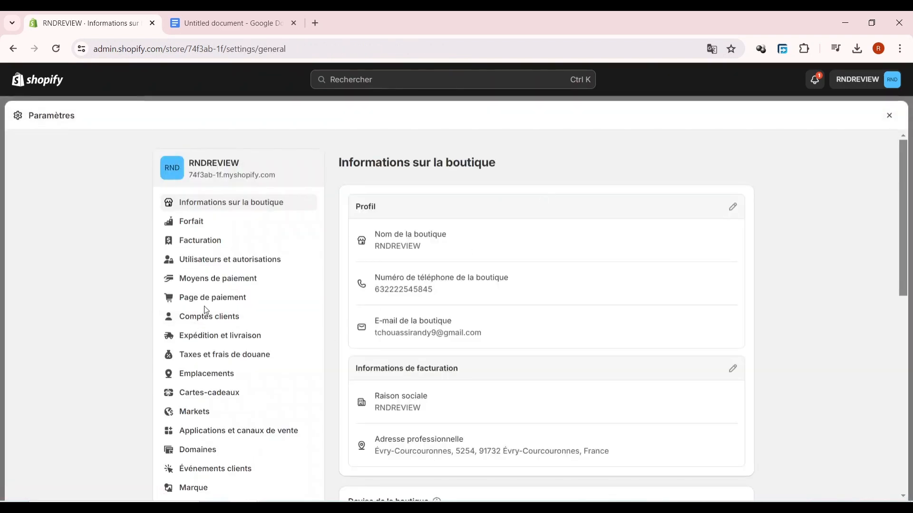
pyautogui.click(227, 432)
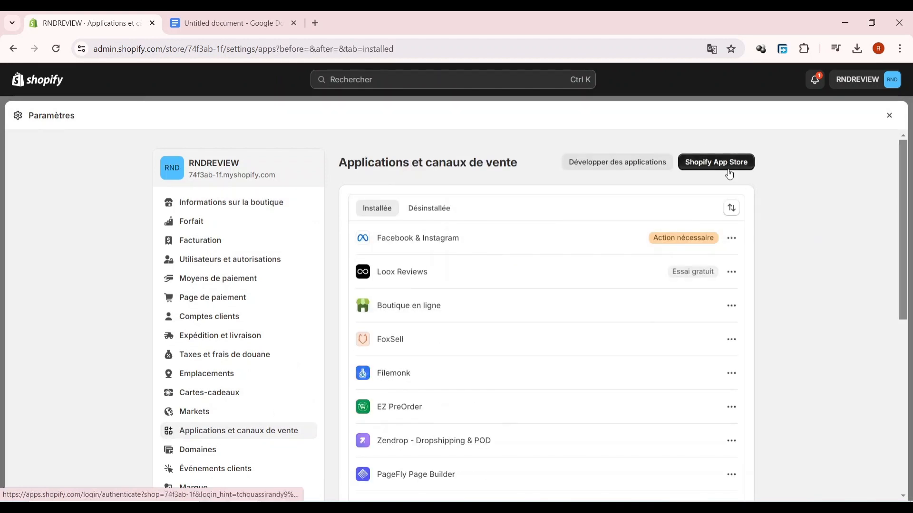
pyautogui.click(725, 165)
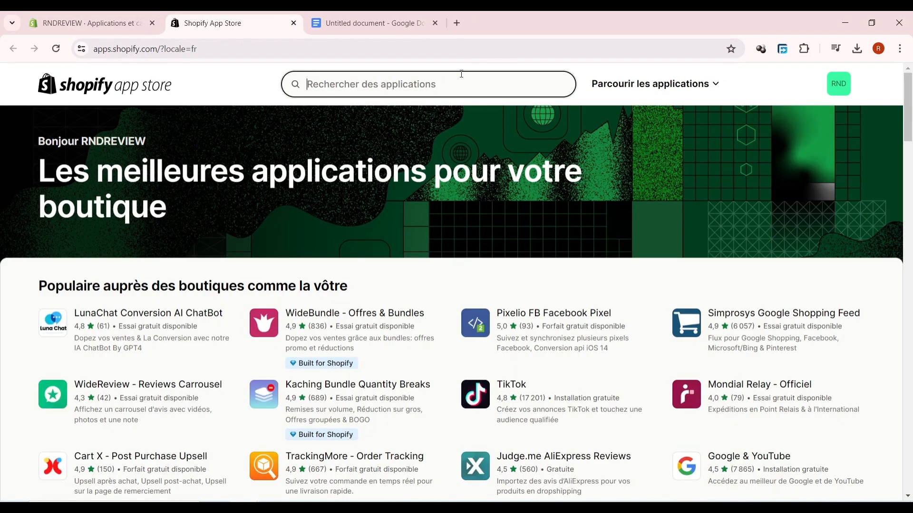
# - Search the Shopify App Store for "judge me" and open the Judge.me Product Reviews listing
pyautogui.click(388, 92)
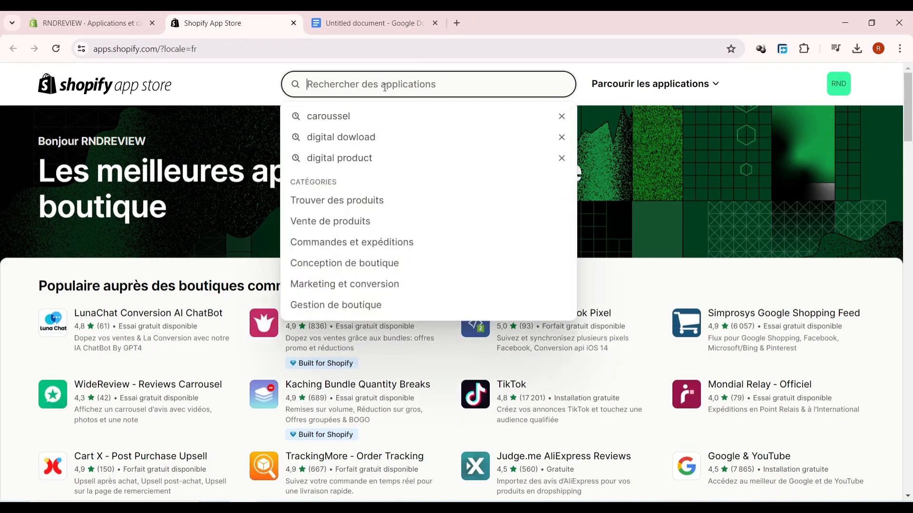
pyautogui.write('jud')
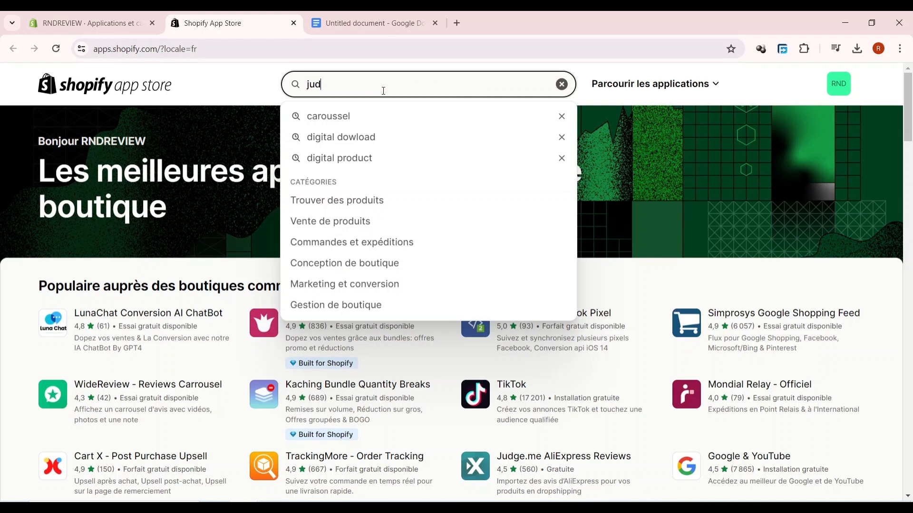
pyautogui.write('ge n')
pyautogui.press('BackSpace')
pyautogui.write('me')
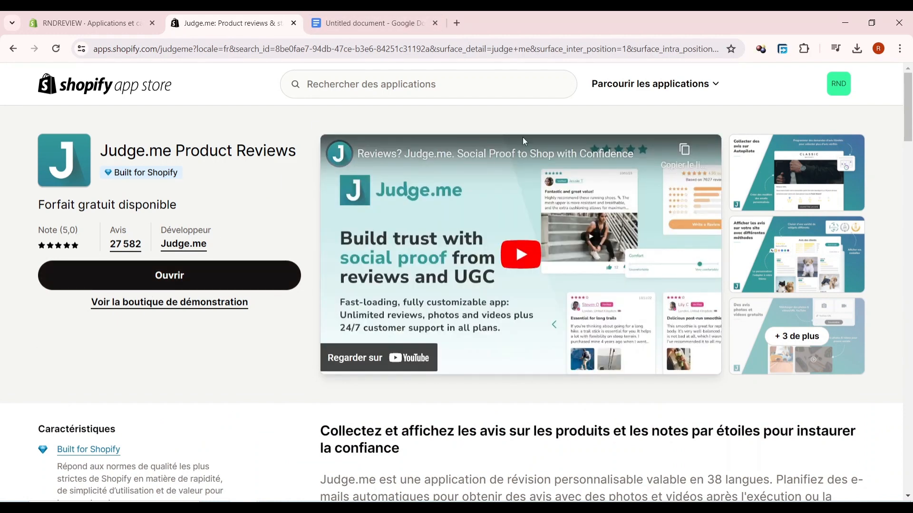
# - Return to the store's app settings, review the Loox Reviews details and open the Loox Reviews app
pyautogui.click(88, 22)
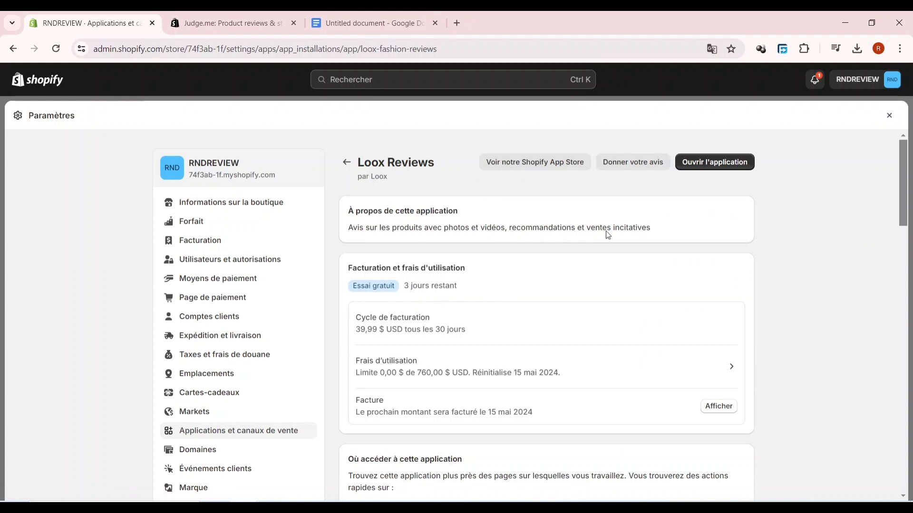
pyautogui.scroll(-4, 558, 267)
pyautogui.scroll(4, 556, 271)
pyautogui.click(721, 165)
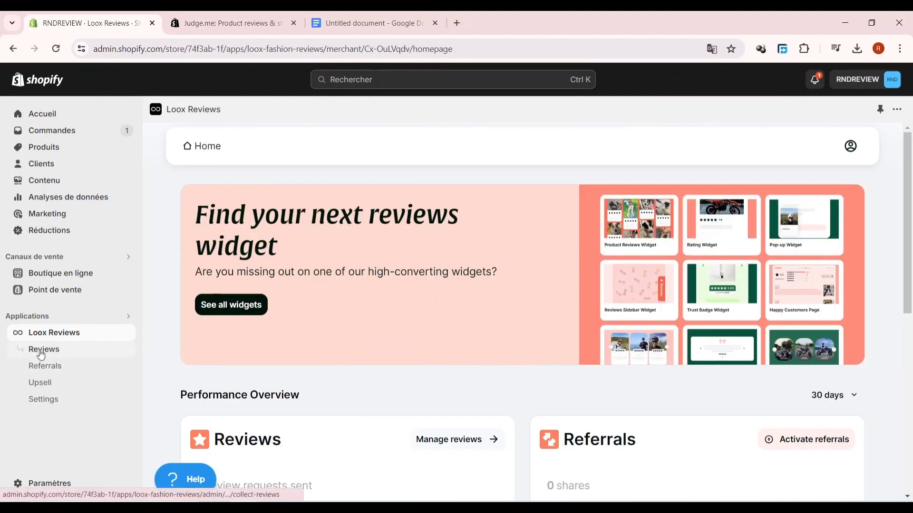
# - Look over Loox's Reviews widgets and start adding the Rating Widget to the theme
pyautogui.click(42, 350)
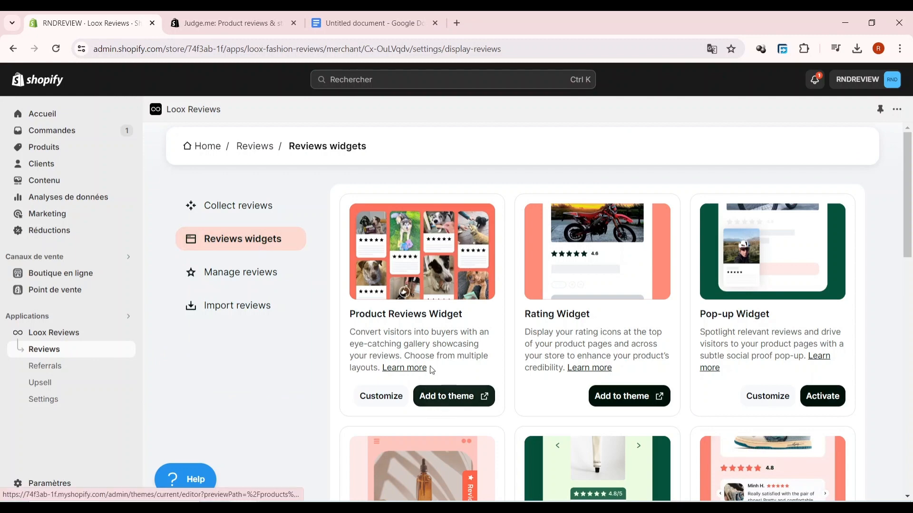
pyautogui.scroll(-3, 549, 306)
pyautogui.scroll(3, 549, 306)
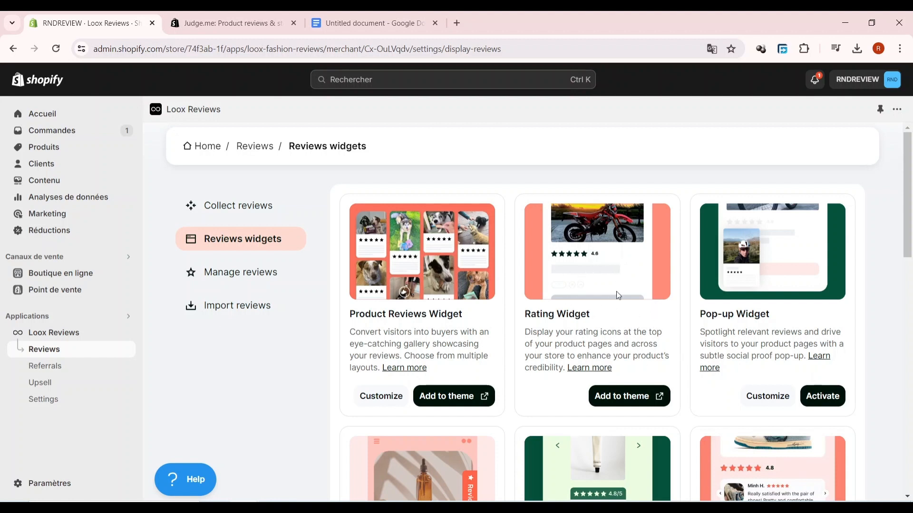
pyautogui.click(634, 399)
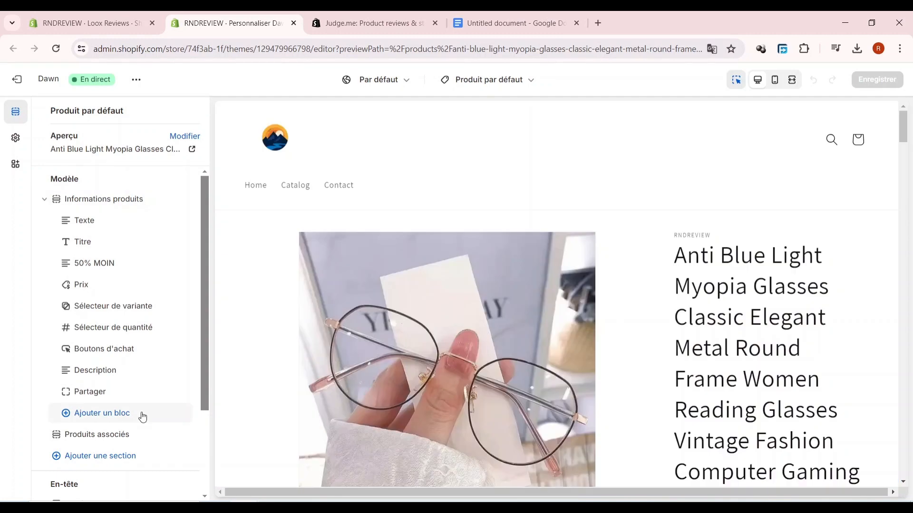
# - Add the Loox Reviews Product Reviews Widget as an app block in the product page's Informations produits section
pyautogui.click(108, 413)
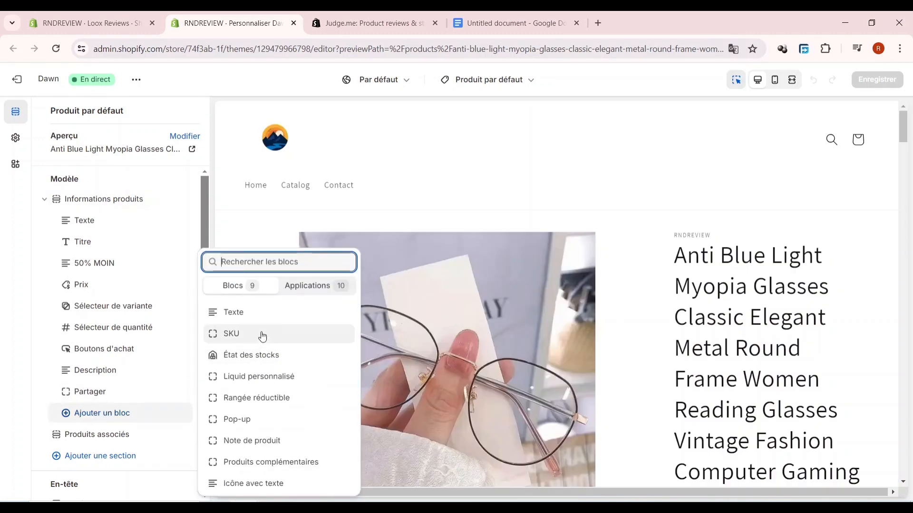
pyautogui.click(301, 294)
pyautogui.scroll(-3, 266, 351)
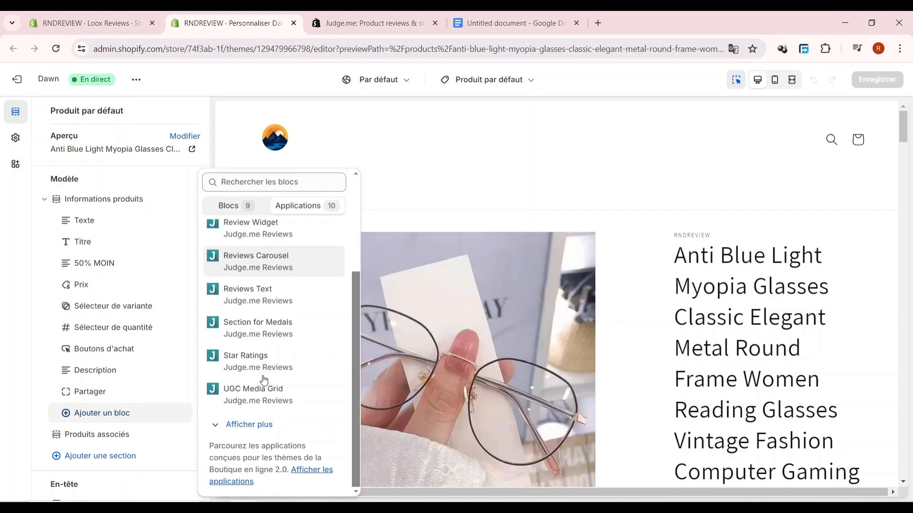
pyautogui.scroll(2, 264, 374)
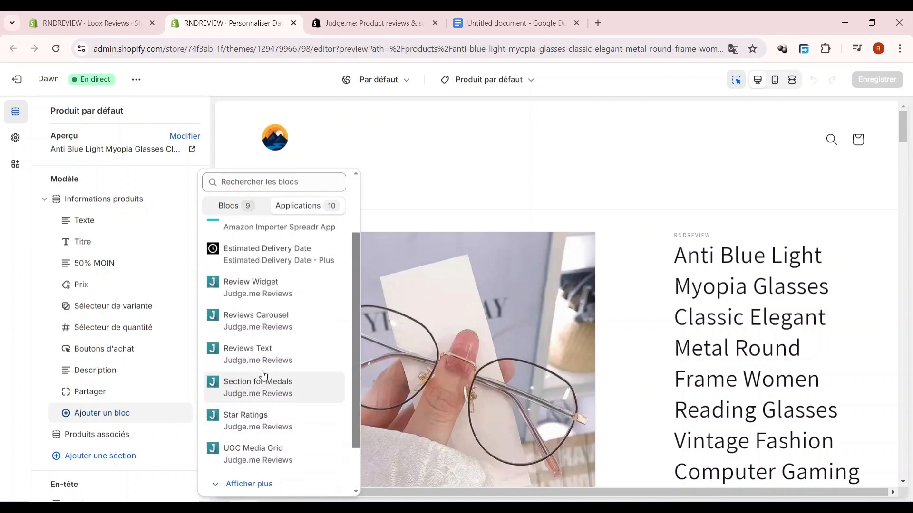
pyautogui.click(235, 484)
pyautogui.scroll(-1, 255, 410)
pyautogui.scroll(-3, 280, 383)
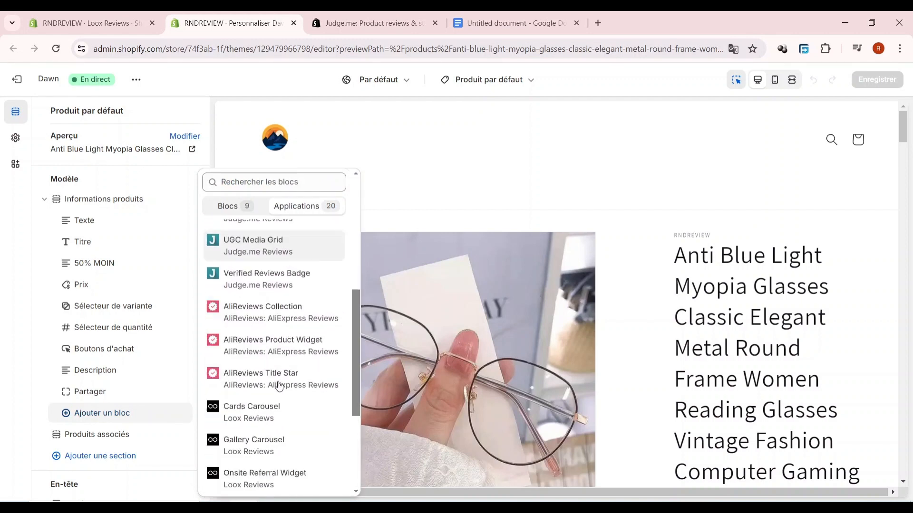
pyautogui.scroll(-3, 278, 385)
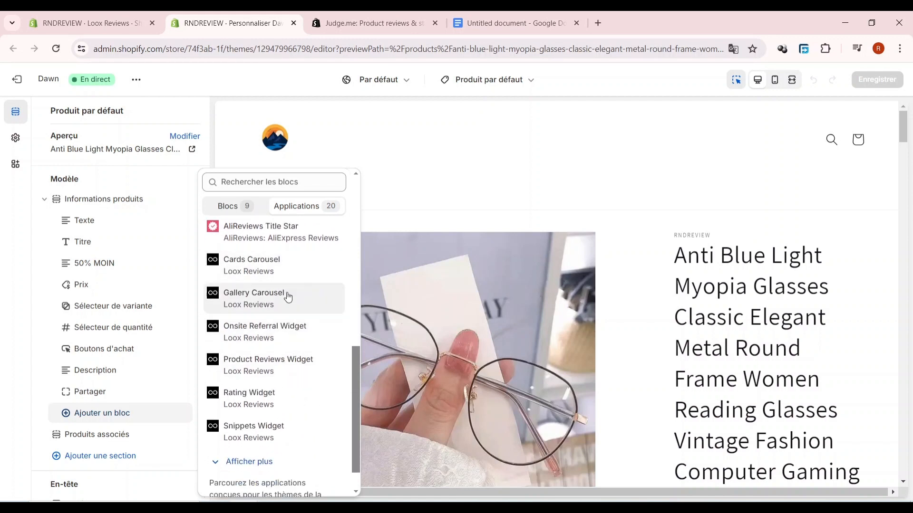
pyautogui.click(256, 366)
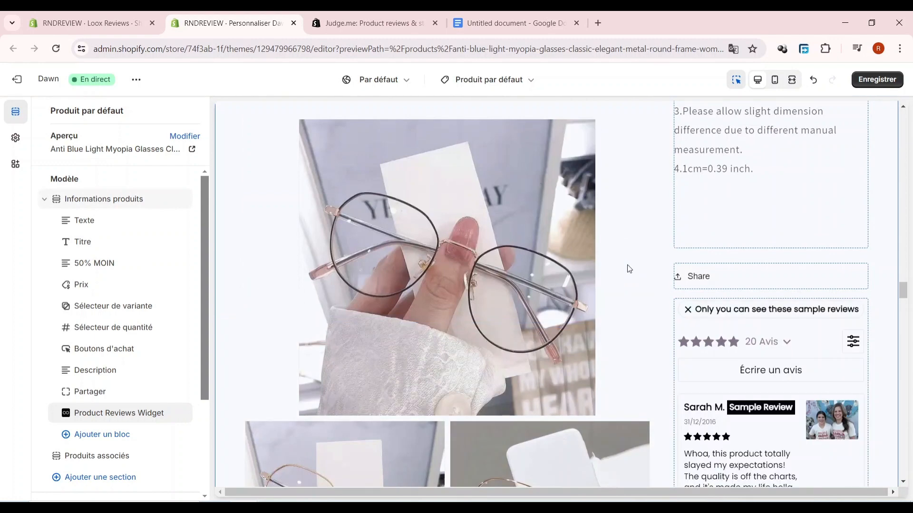
# - Look over the sample reviews that the Product Reviews Widget shows in the product page preview
pyautogui.scroll(-6, 775, 289)
pyautogui.scroll(-15, 775, 289)
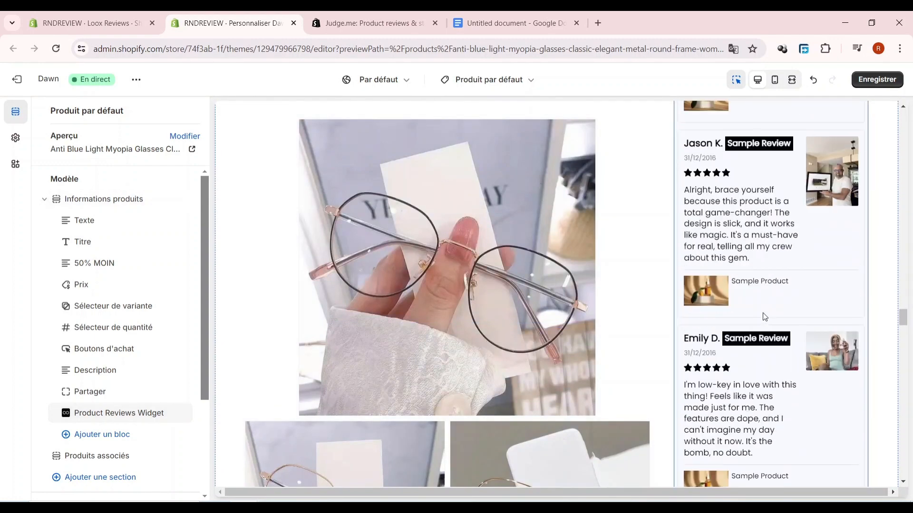
pyautogui.scroll(-10, 763, 318)
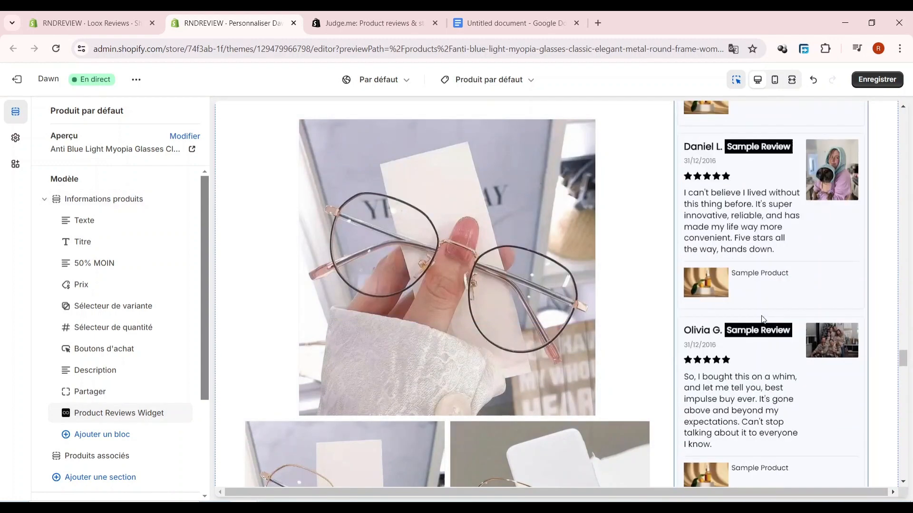
pyautogui.scroll(12, 762, 318)
pyautogui.scroll(9, 763, 318)
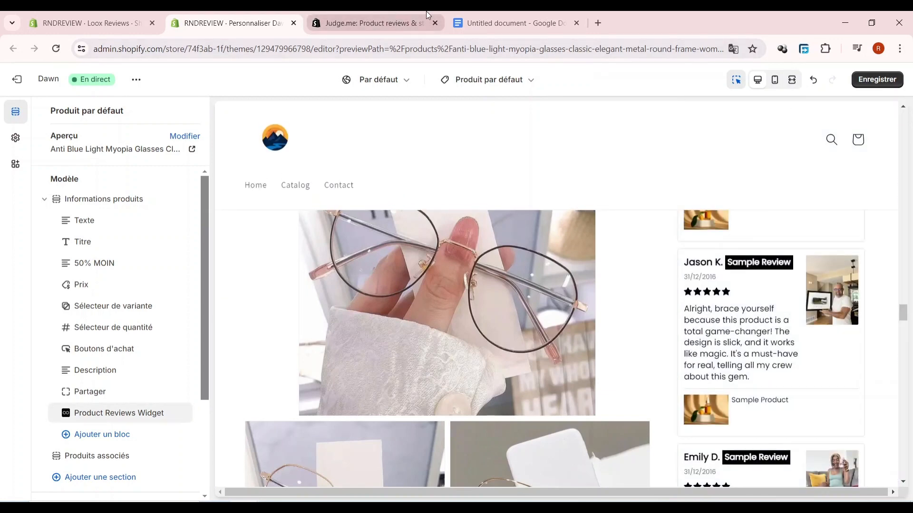
pyautogui.scroll(-1, 756, 323)
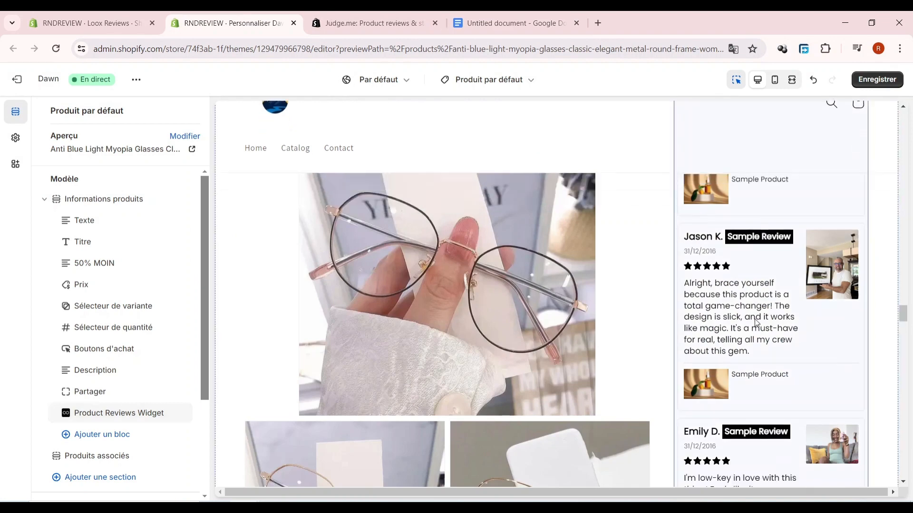
pyautogui.scroll(8, 754, 321)
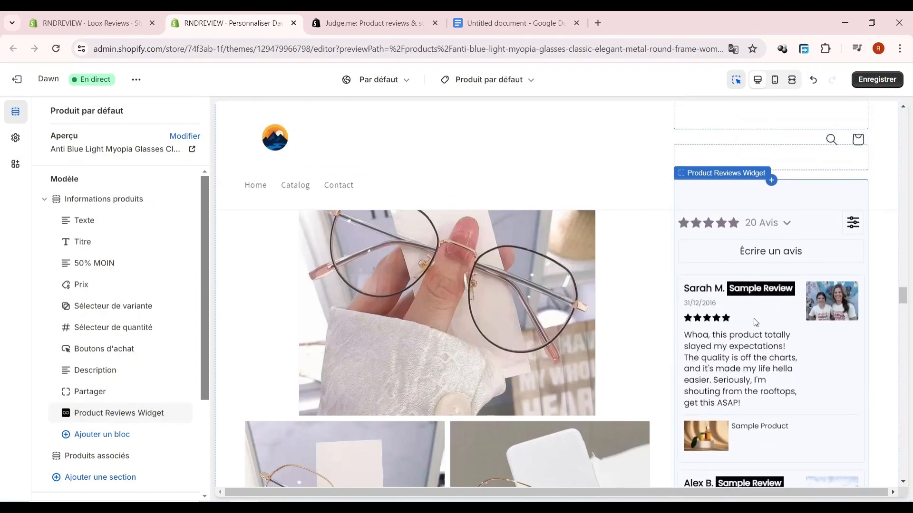
pyautogui.scroll(-8, 754, 318)
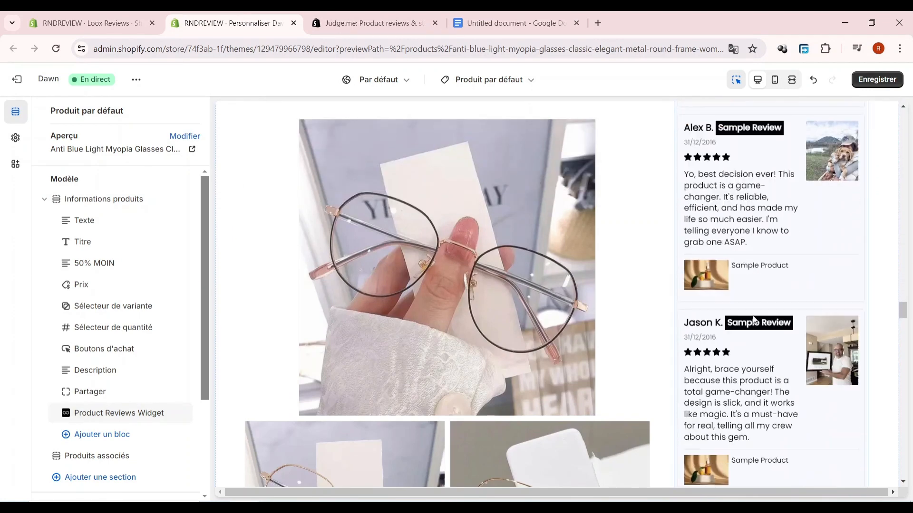
pyautogui.scroll(-5, 753, 321)
# - Open the Product Reviews Widget's settings and examine its display options alongside the sample reviews
pyautogui.click(716, 210)
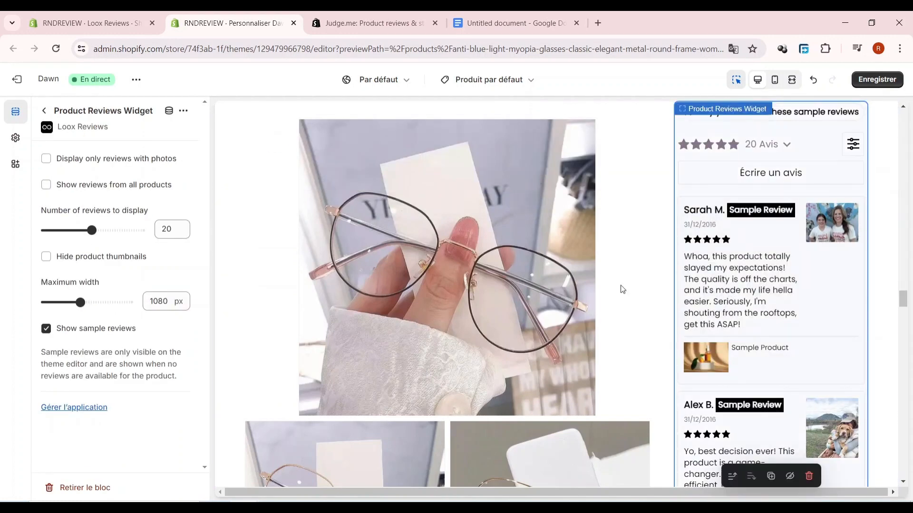
pyautogui.scroll(-12, 727, 299)
pyautogui.scroll(-3, 732, 297)
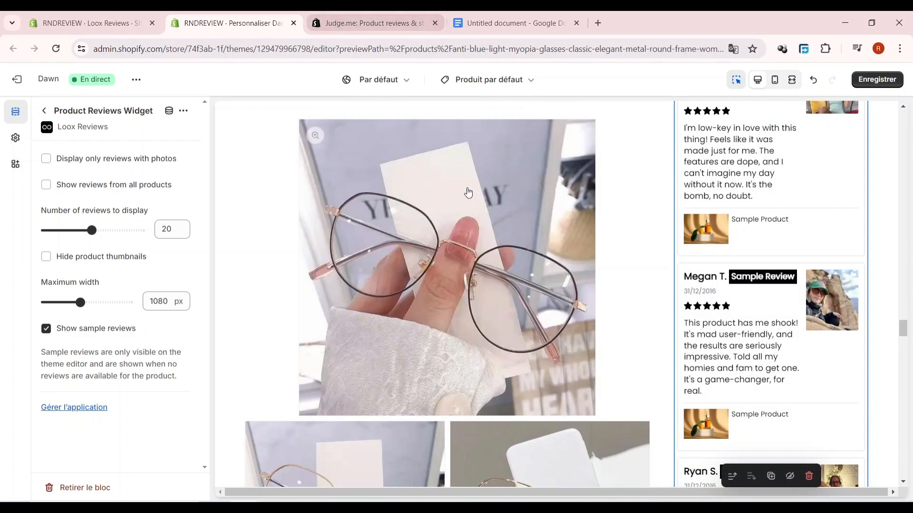
pyautogui.scroll(-7, 719, 396)
pyautogui.scroll(-2, 719, 396)
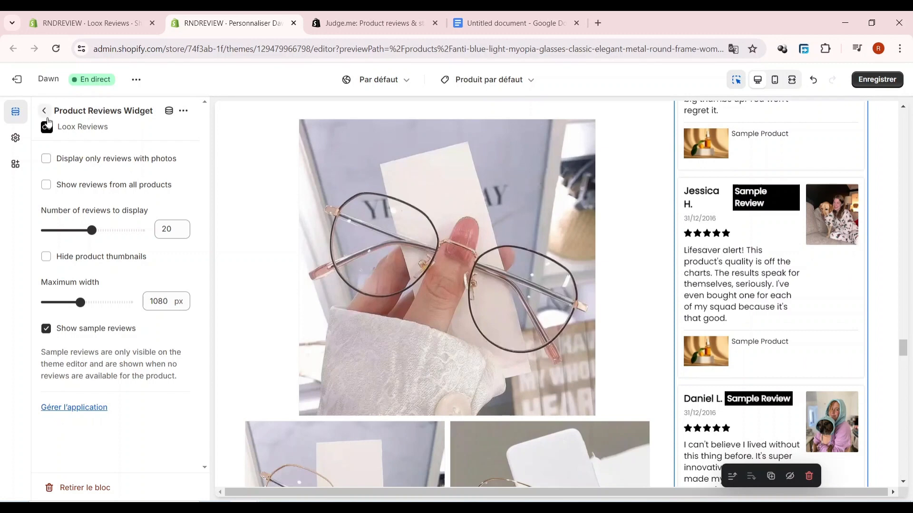
# - Leave the widget's settings and switch the theme editor preview to the store's home page
pyautogui.click(45, 112)
pyautogui.scroll(5, 466, 275)
pyautogui.click(259, 187)
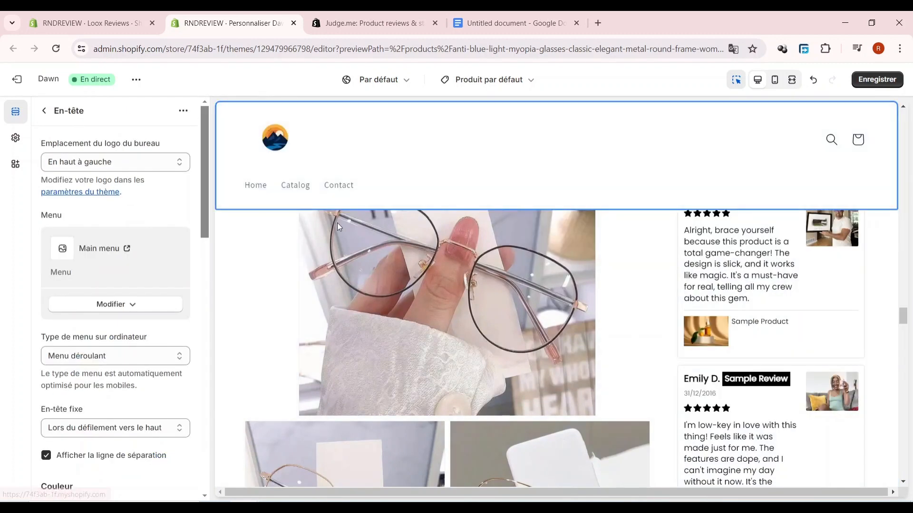
pyautogui.click(259, 186)
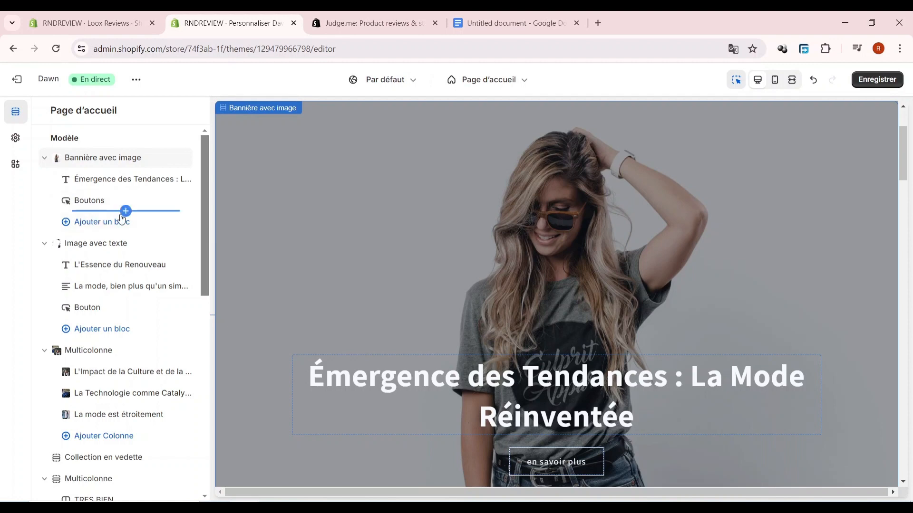
# - Check the blocks available for the home page's En-tête and add a Barre d'annonces section to that group
pyautogui.scroll(-10, 141, 234)
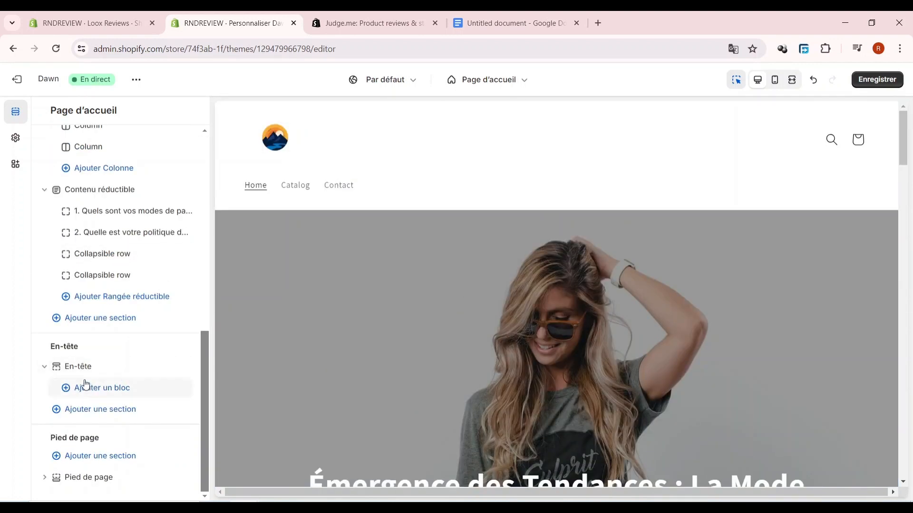
pyautogui.click(115, 388)
pyautogui.click(247, 416)
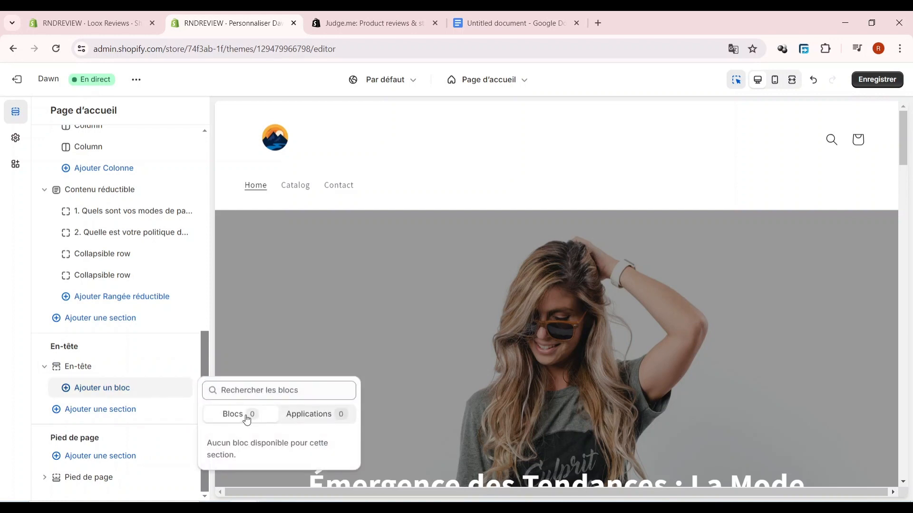
pyautogui.click(100, 409)
pyautogui.click(99, 409)
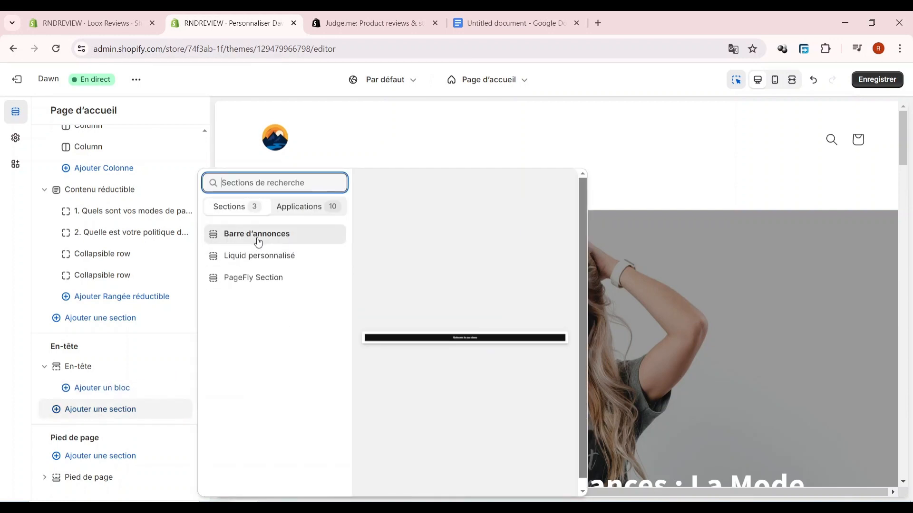
pyautogui.click(258, 243)
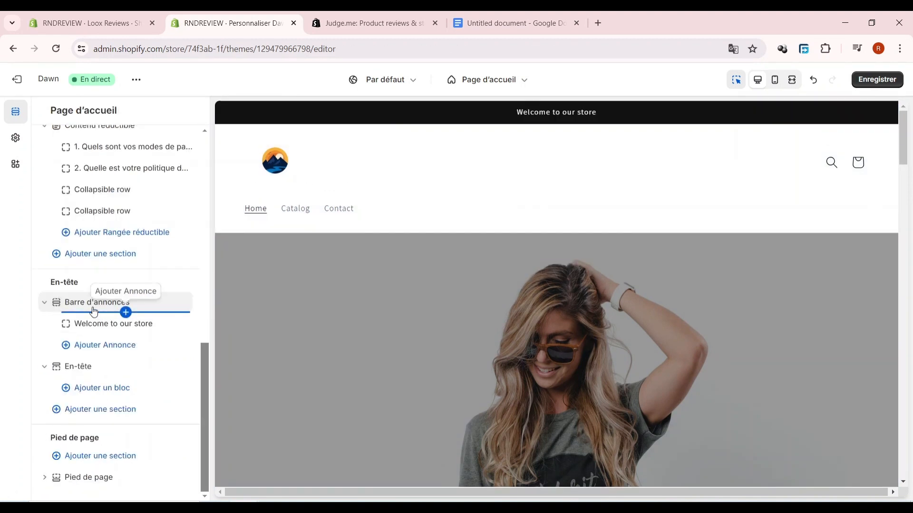
# - Try colour scheme Nuancier 2 on the Barre d'annonces section, settle on Nuancier 3 and look through its other settings
pyautogui.click(95, 305)
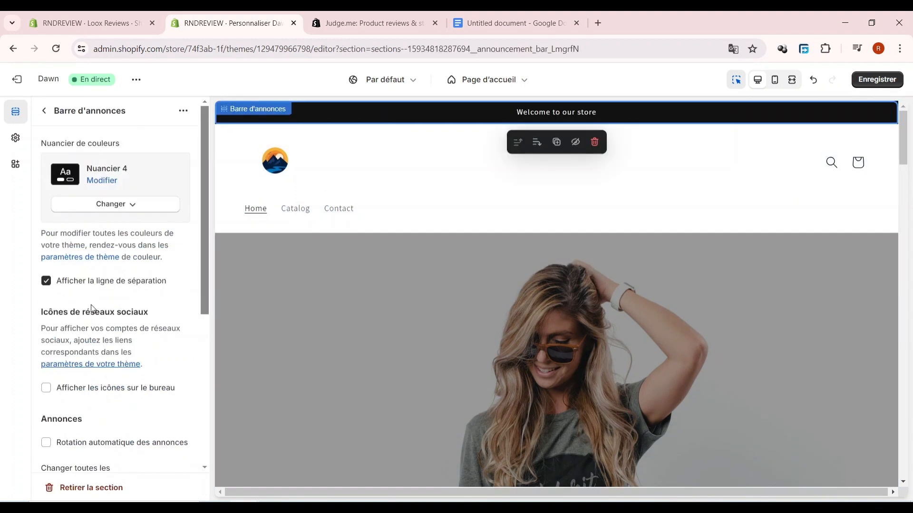
pyautogui.scroll(-4, 99, 313)
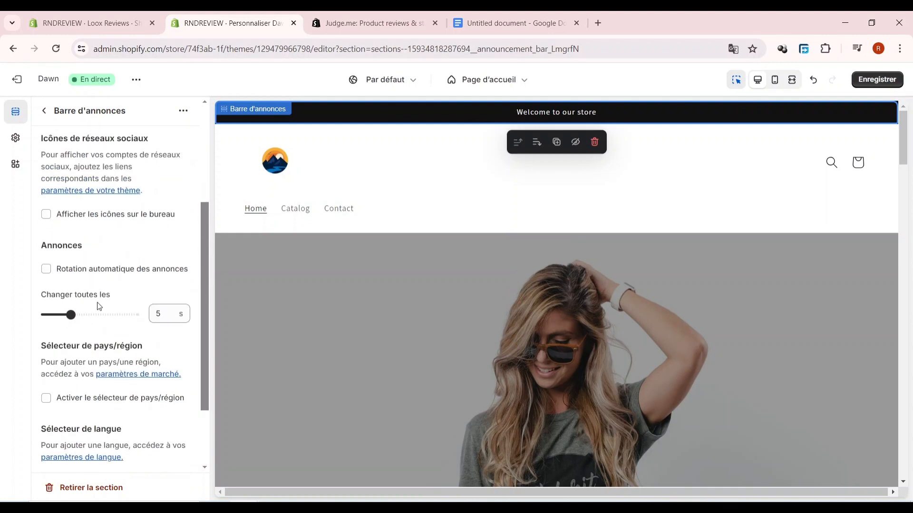
pyautogui.scroll(4, 99, 302)
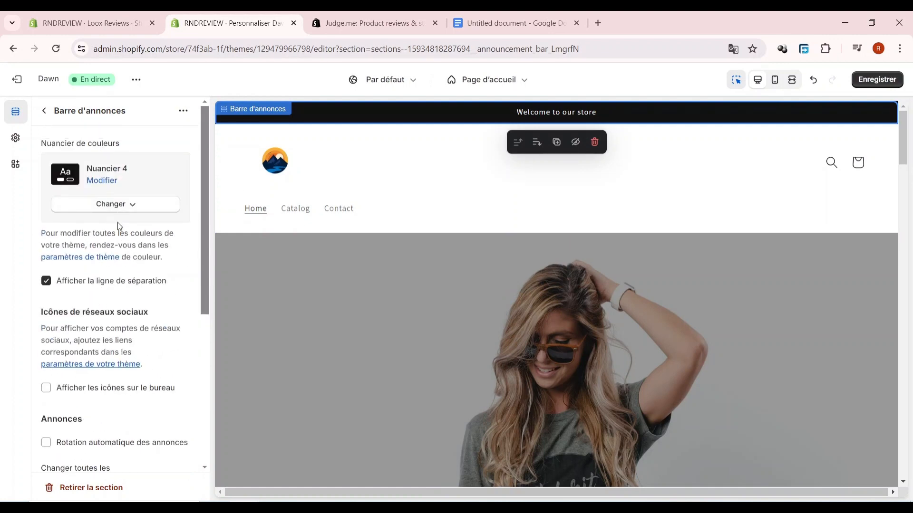
pyautogui.click(117, 206)
pyautogui.click(109, 264)
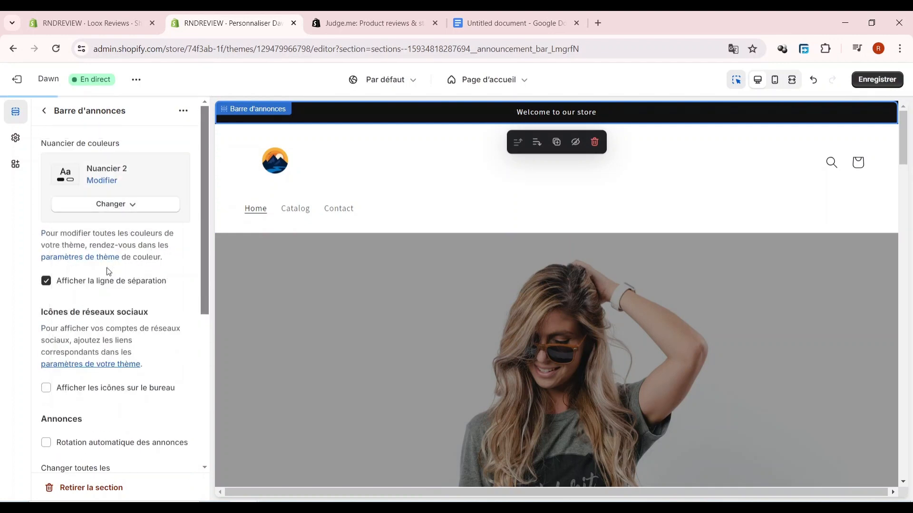
pyautogui.click(129, 206)
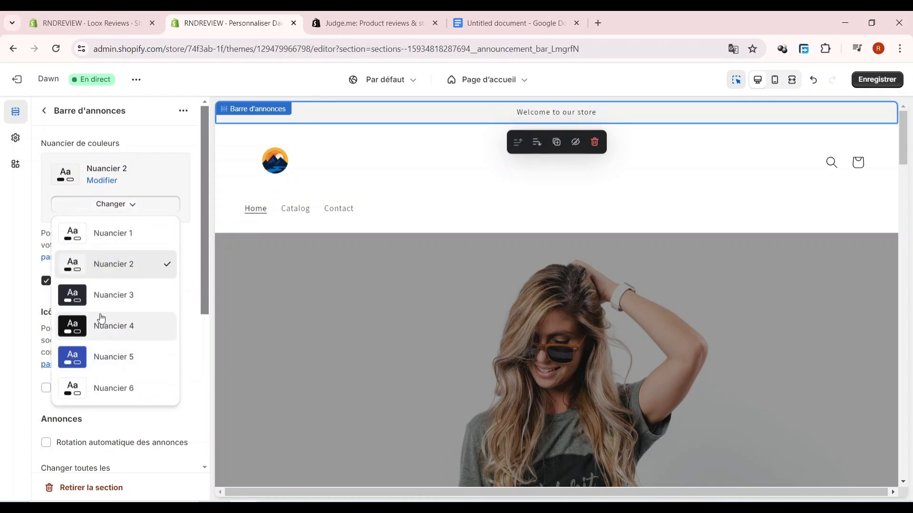
pyautogui.click(100, 303)
pyautogui.scroll(-5, 100, 323)
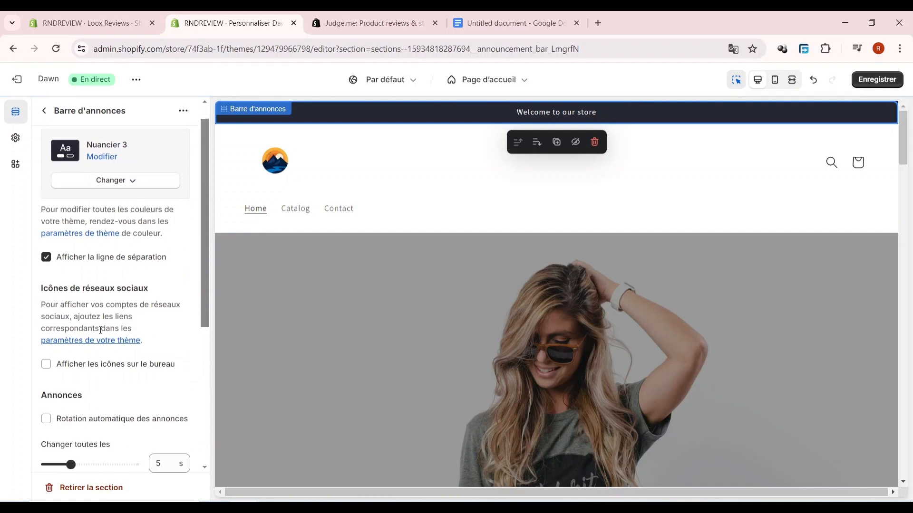
pyautogui.scroll(5, 101, 330)
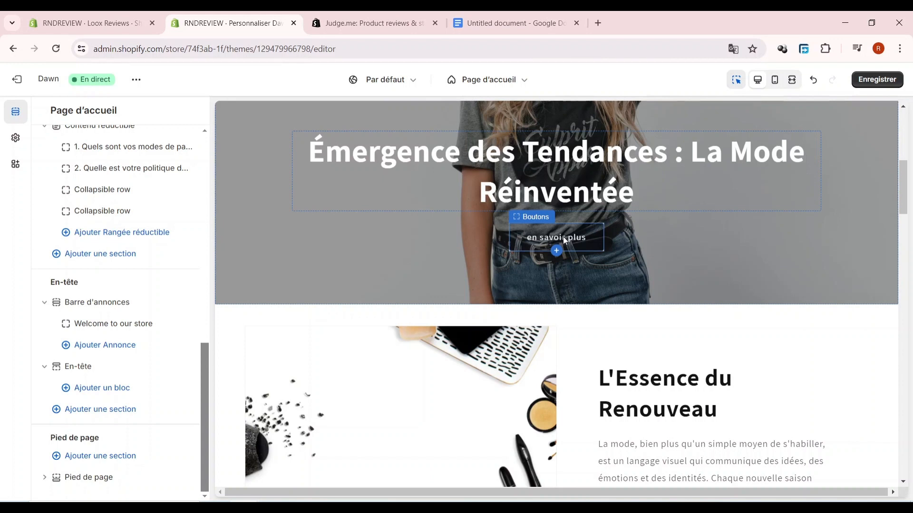
# - Look over the home page's Image avec texte section and the columns below it, and exit the theme editor without saving
pyautogui.click(276, 309)
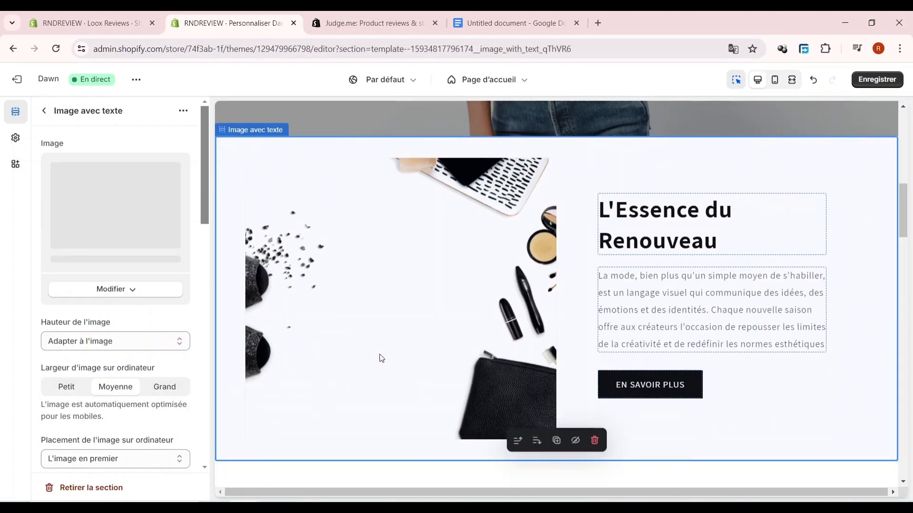
pyautogui.scroll(-9, 382, 348)
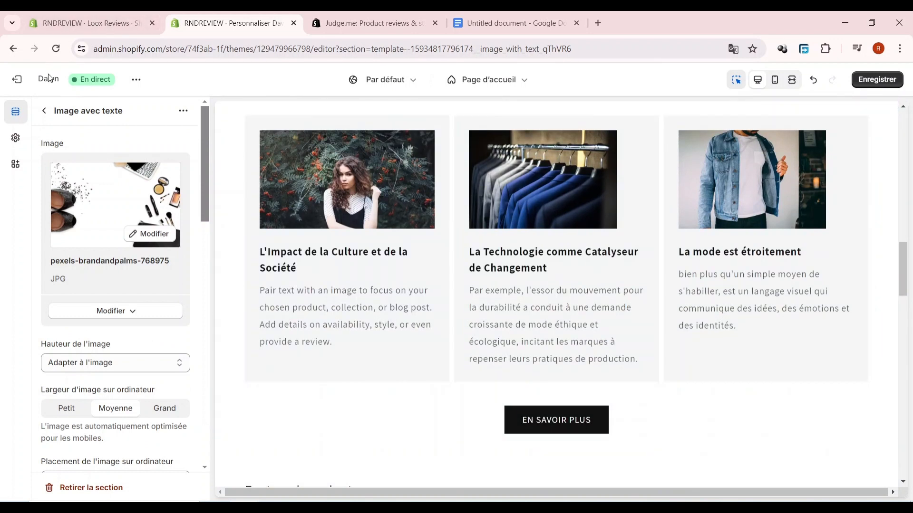
pyautogui.click(27, 82)
pyautogui.click(597, 312)
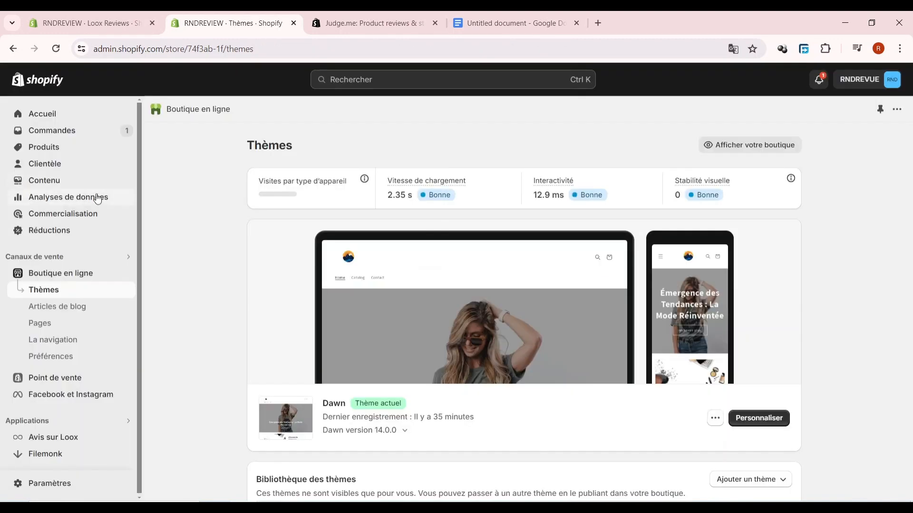
# - Start a new discount of the type Montant de la réduction sur les produits from the store's Réductions page
pyautogui.click(75, 232)
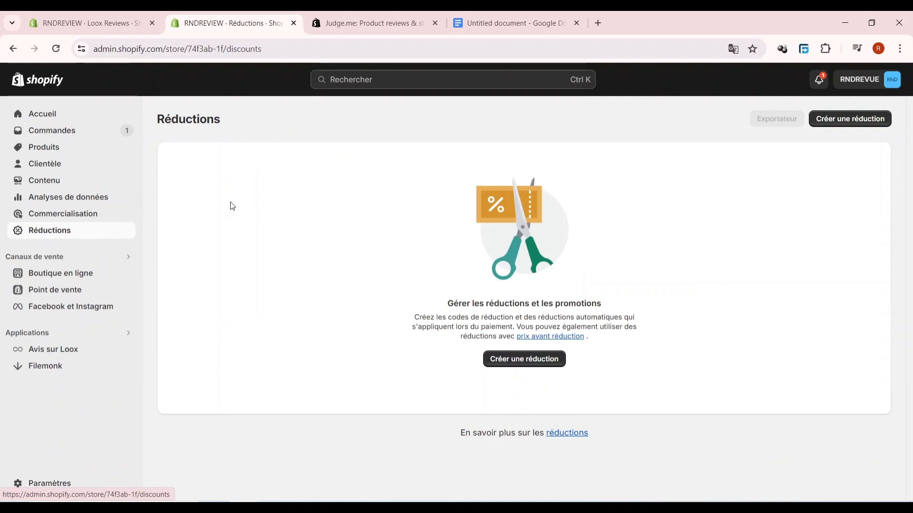
pyautogui.click(525, 362)
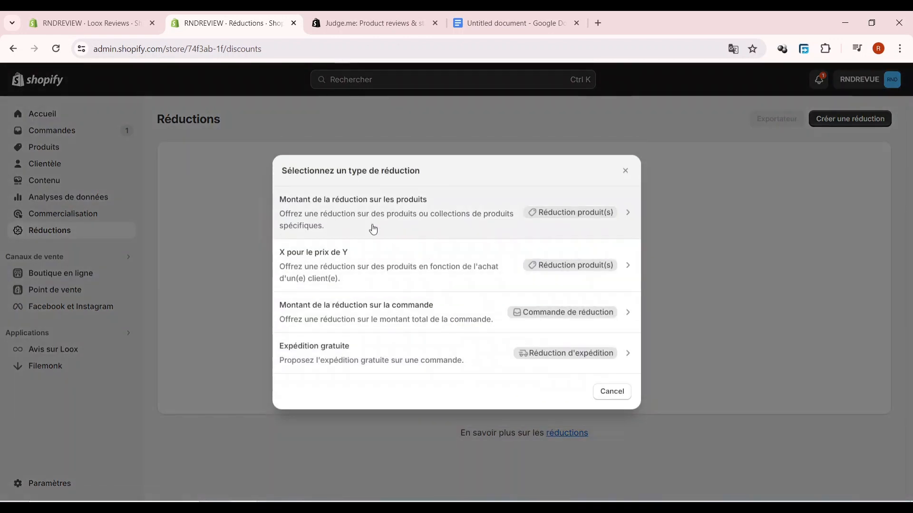
pyautogui.click(429, 221)
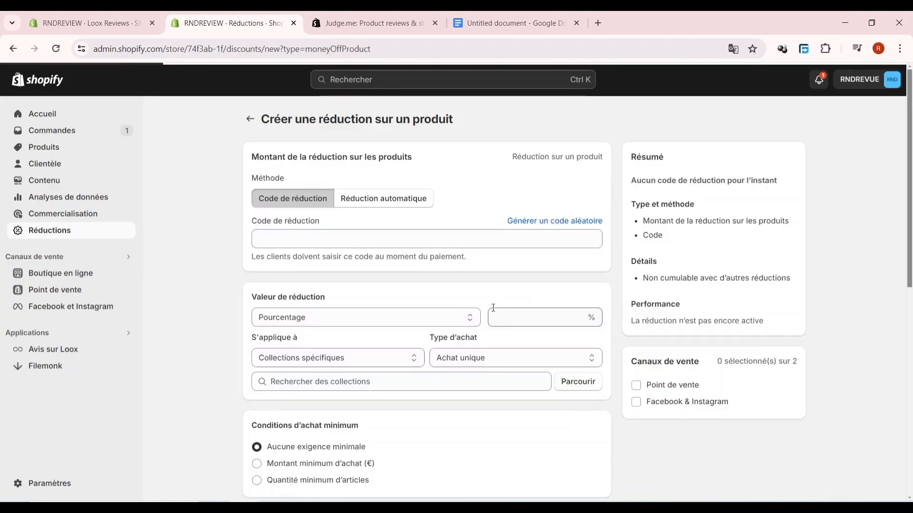
pyautogui.click(375, 248)
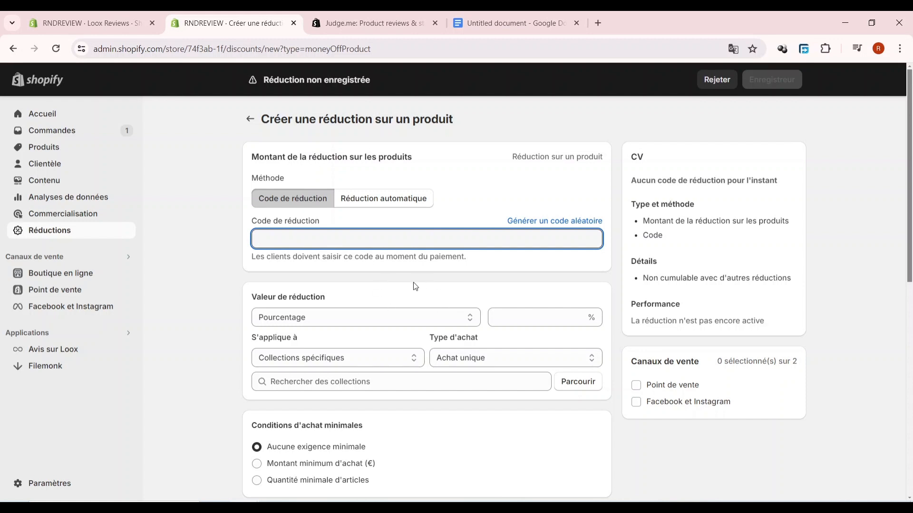
# - Keep Pourcentage as the discount's value type and set the value to 20%
pyautogui.click(352, 318)
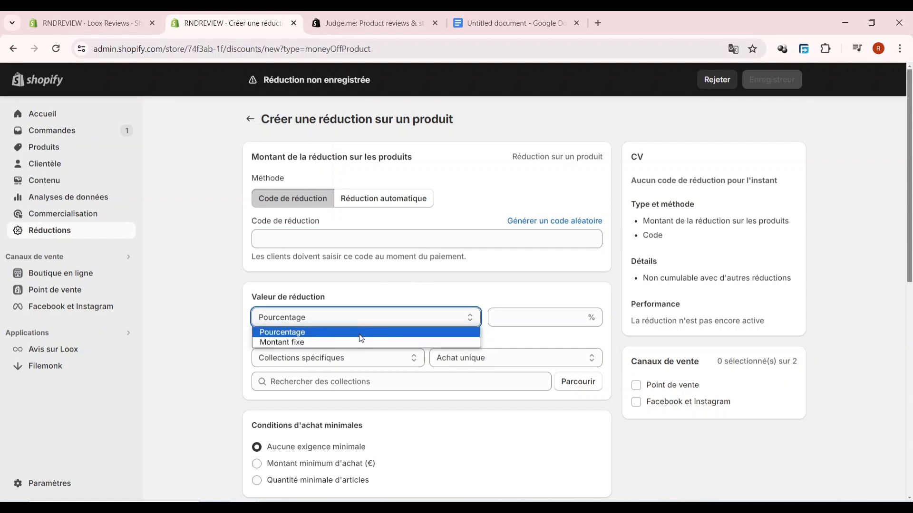
pyautogui.click(377, 312)
pyautogui.click(497, 316)
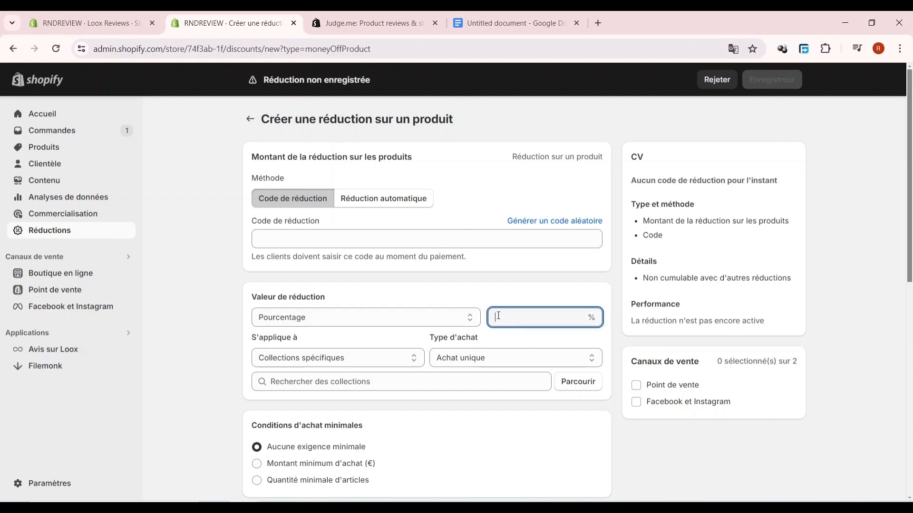
pyautogui.write('20')
# - Apply the discount to Produits spécifiques, adding the anti-blue-light reading glasses and the chemise polo™ with all their variants
pyautogui.click(377, 360)
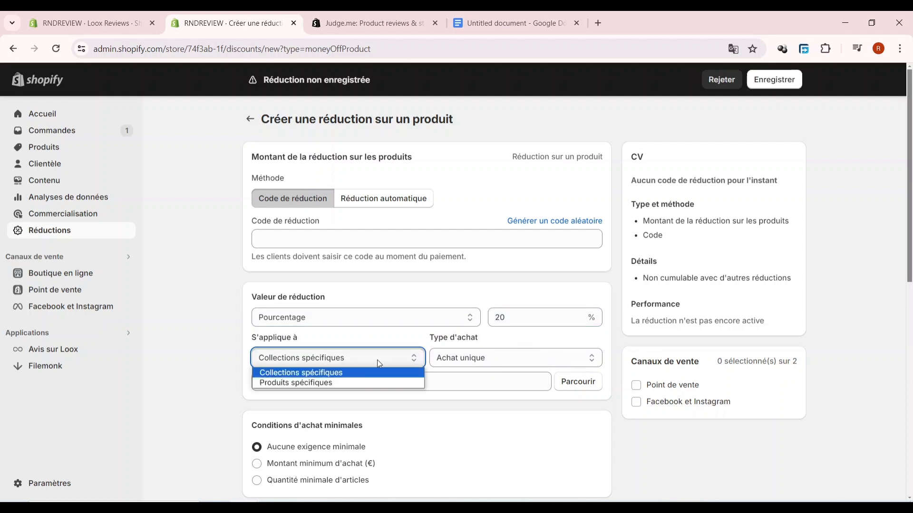
pyautogui.click(366, 382)
pyautogui.click(421, 381)
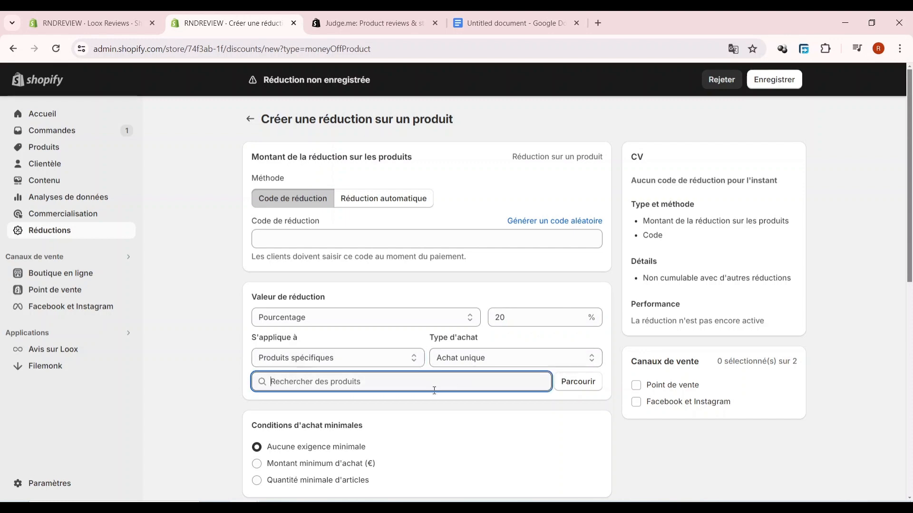
pyautogui.click(567, 383)
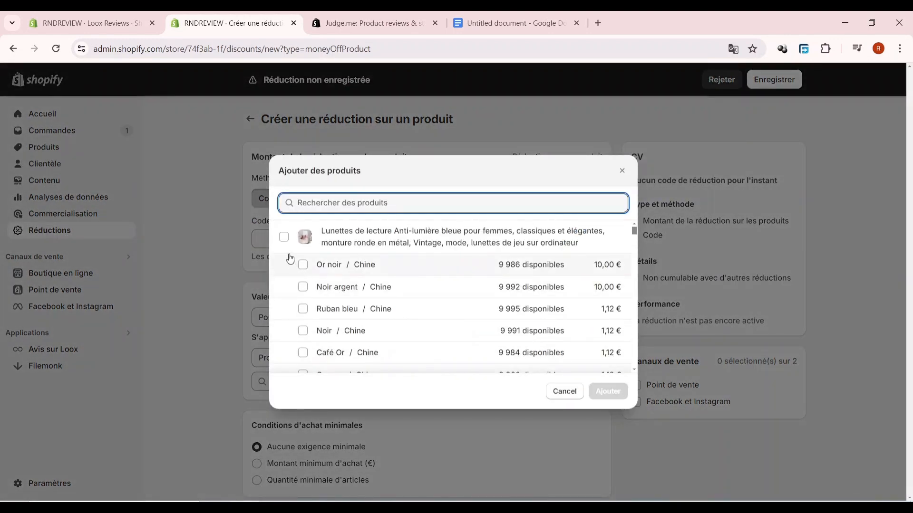
pyautogui.click(284, 242)
pyautogui.scroll(-5, 294, 282)
pyautogui.scroll(4, 295, 283)
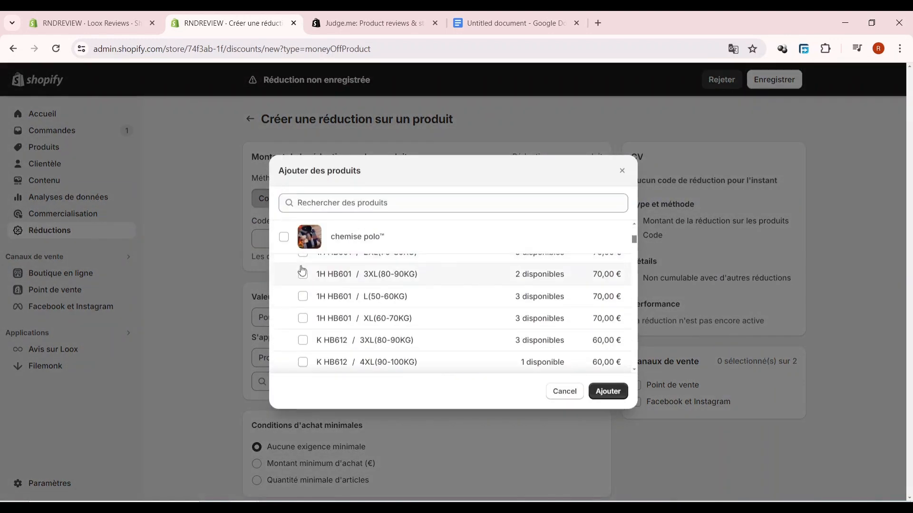
pyautogui.click(283, 343)
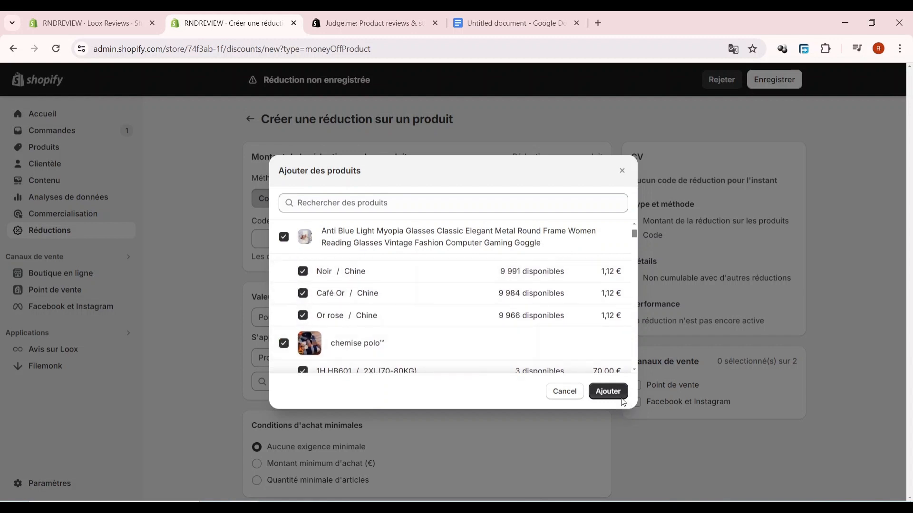
pyautogui.click(608, 391)
# - Limit the discount to one use per customer and its total number of uses to 6
pyautogui.scroll(-6, 457, 359)
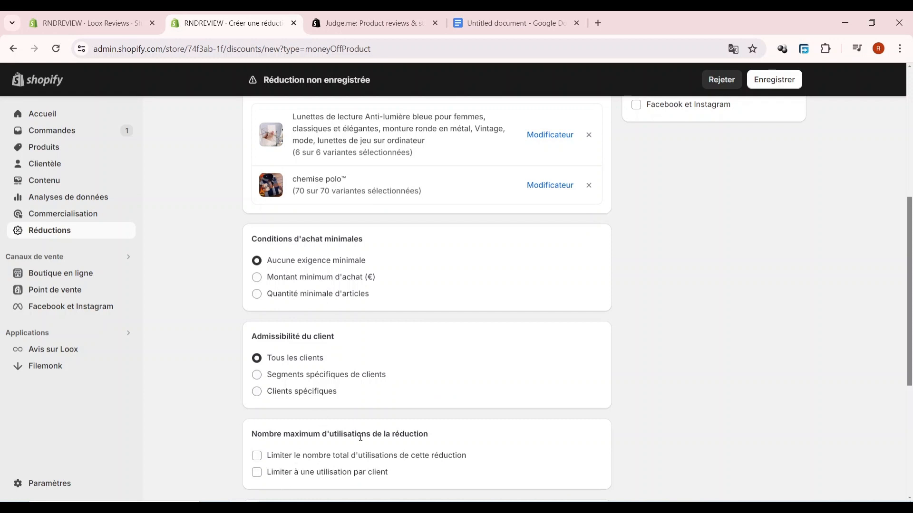
pyautogui.scroll(-4, 326, 433)
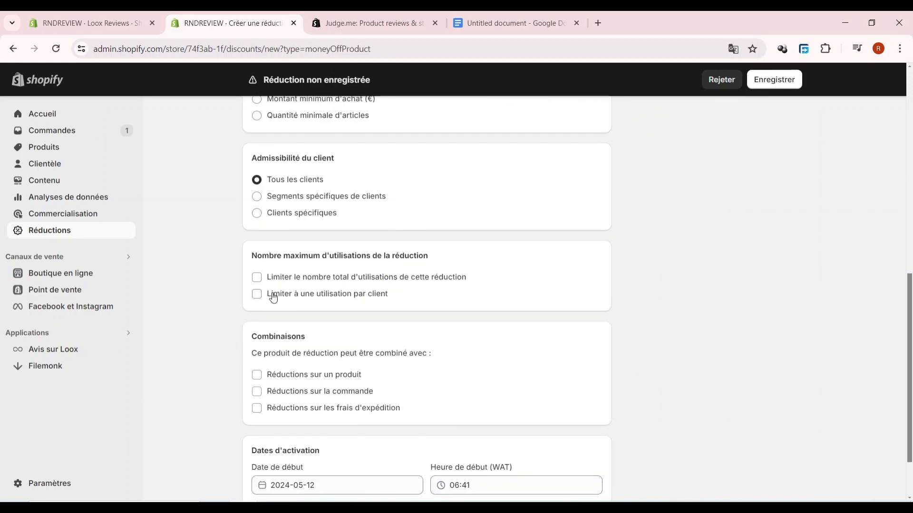
pyautogui.click(257, 295)
pyautogui.scroll(-2, 352, 311)
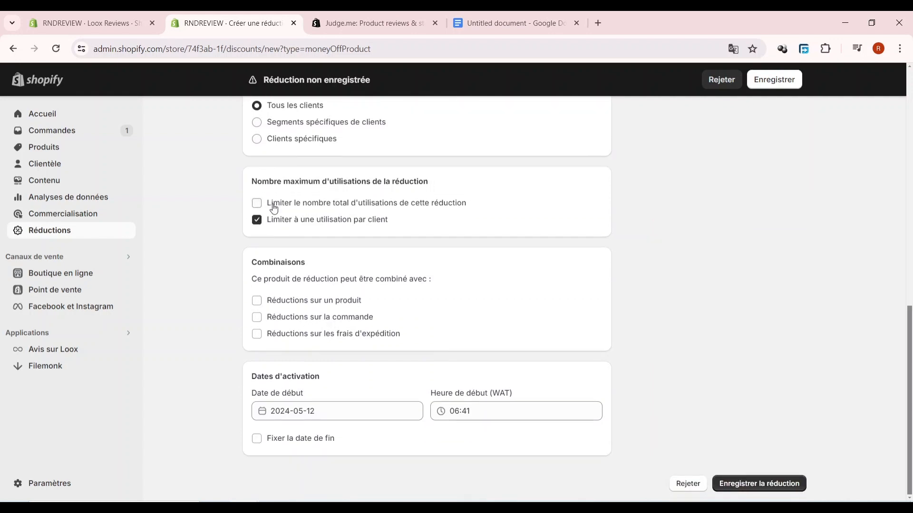
pyautogui.click(257, 203)
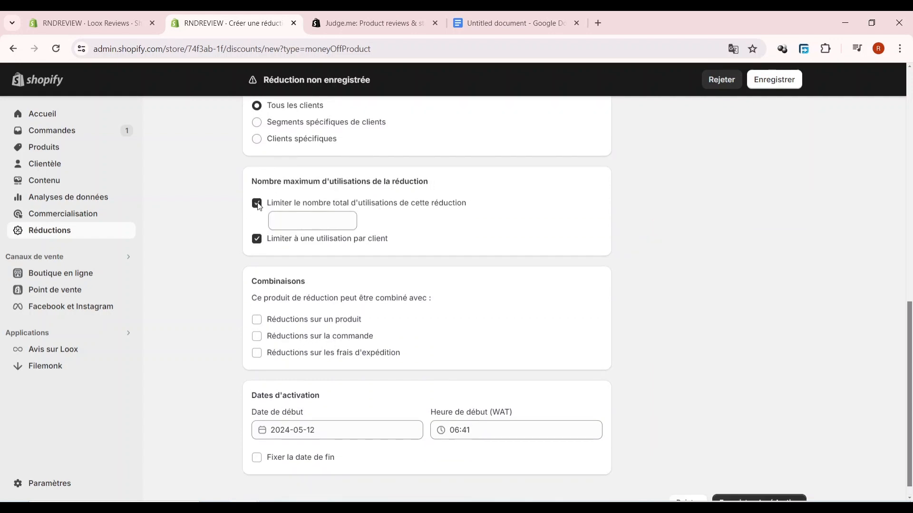
pyautogui.click(335, 224)
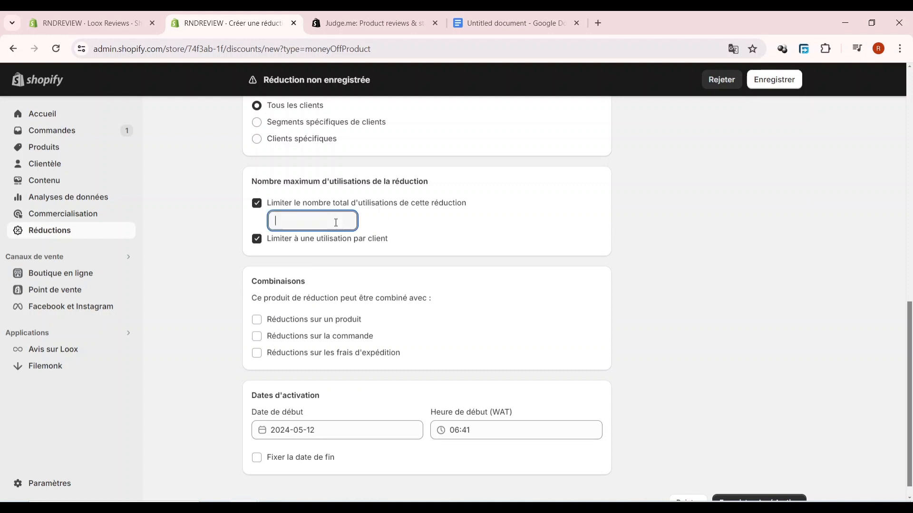
pyautogui.write('6')
# - Enable an end date and the Point de vente sales channel for the discount, and leave the form without saving
pyautogui.click(256, 457)
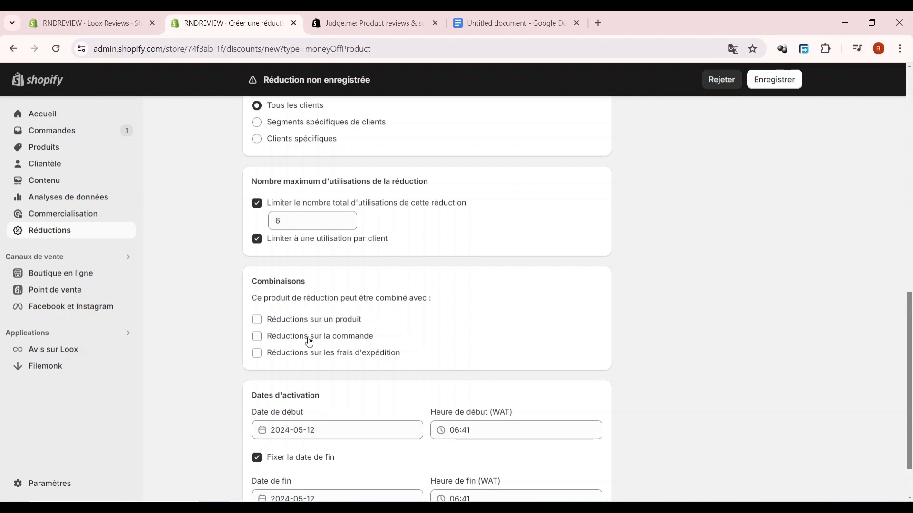
pyautogui.scroll(6, 403, 352)
pyautogui.scroll(5, 403, 352)
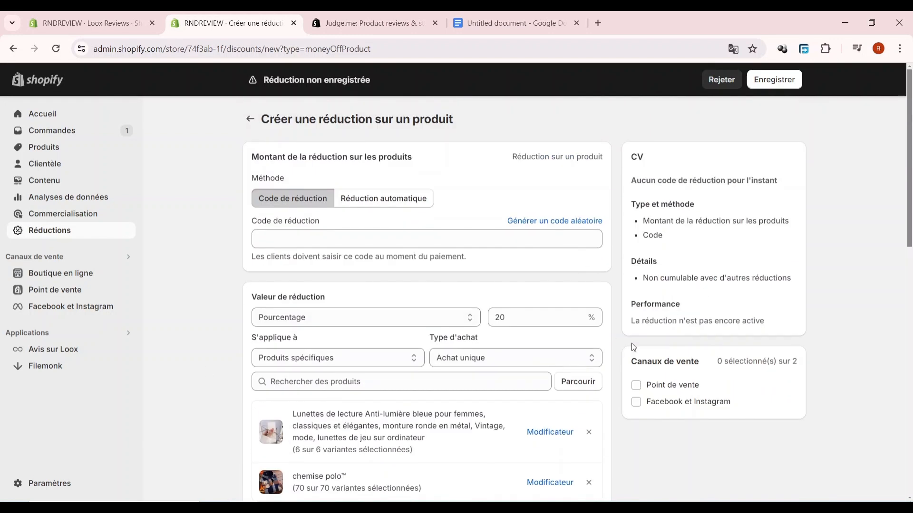
pyautogui.click(639, 386)
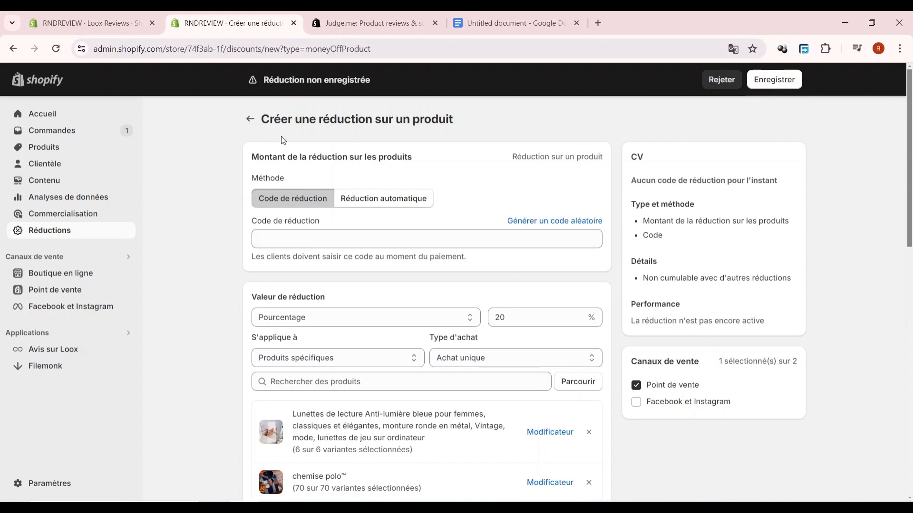
pyautogui.click(250, 119)
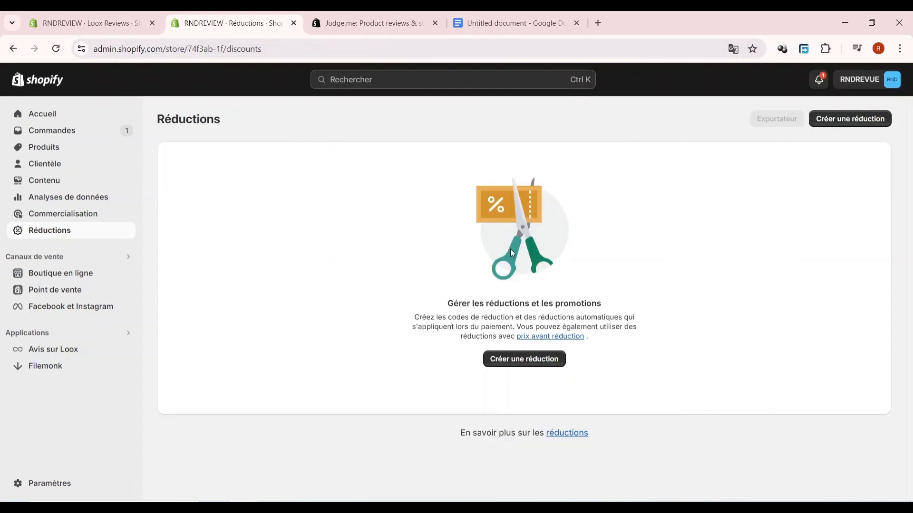